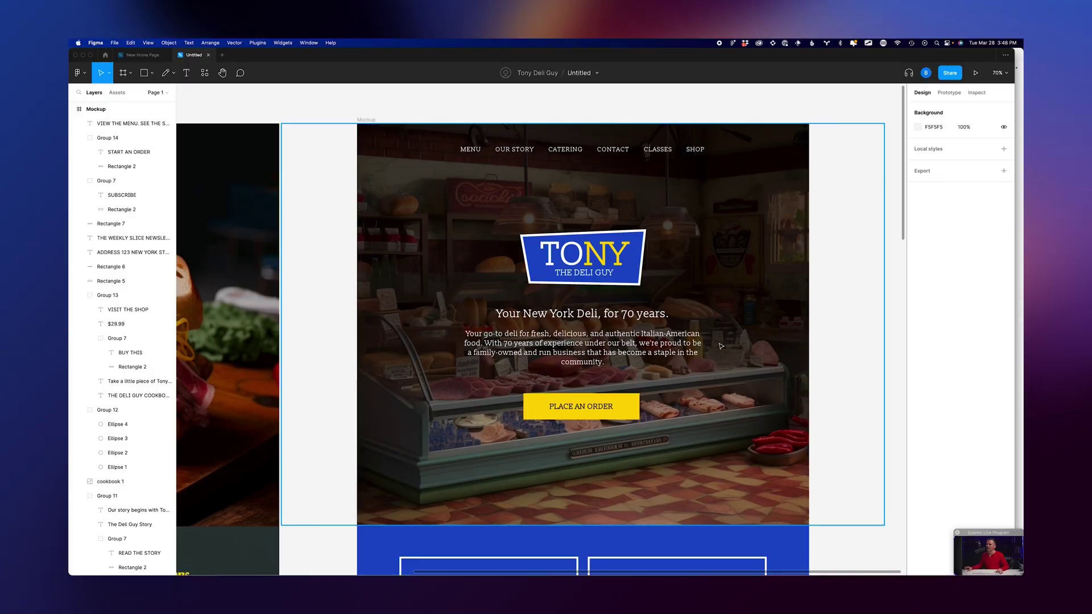
Look over the home page mockup from the hero down through the menu, catering and Deli Guy Story sections
scroll(845, 283, "down", 10)
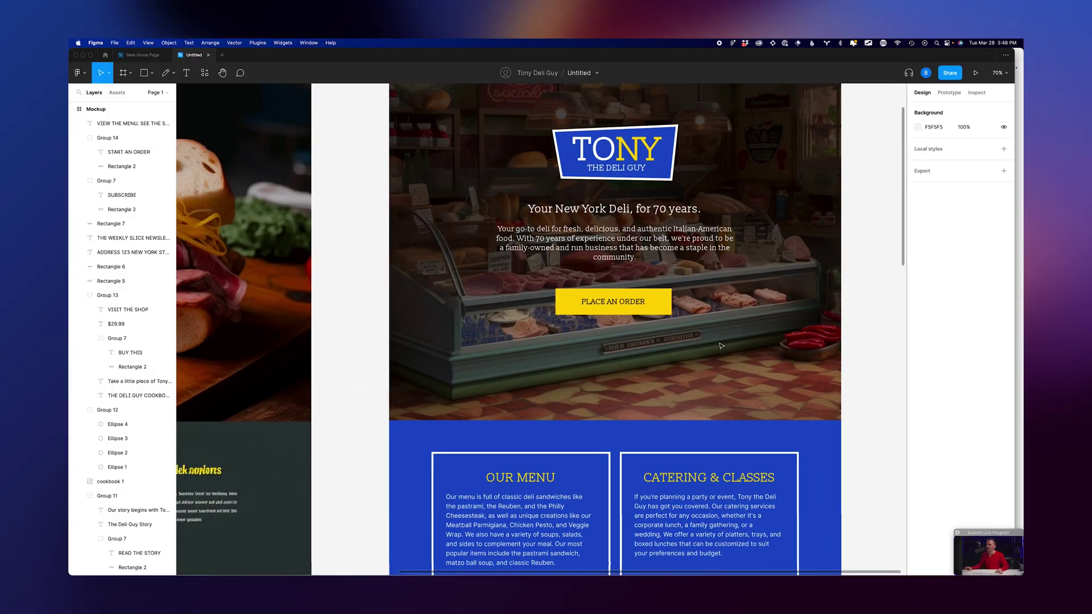
scroll(845, 284, "down", 5)
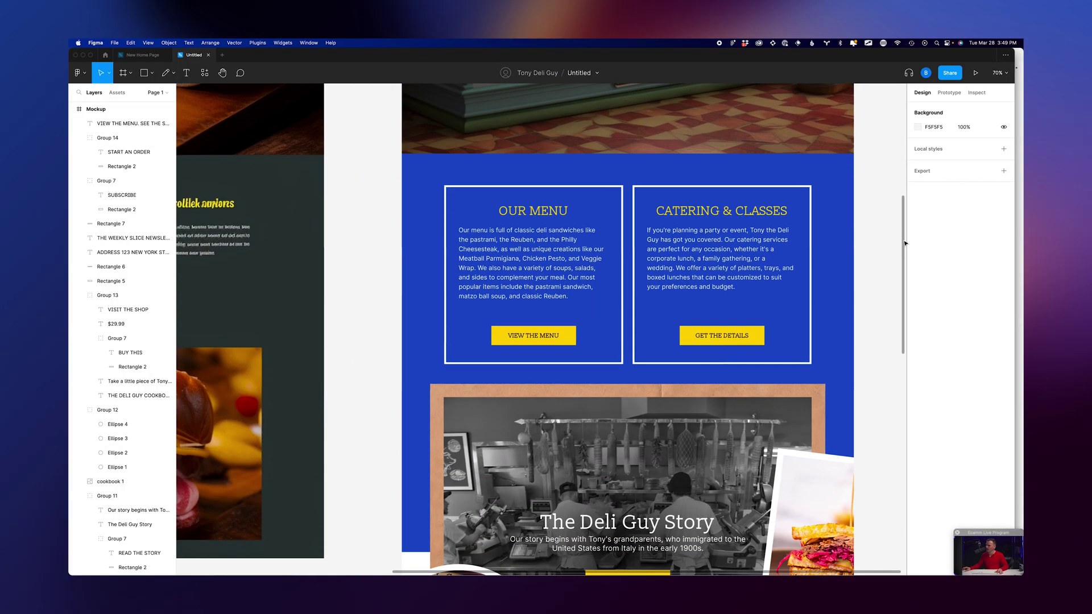
left_click_drag(904, 300, 881, 436)
scroll(881, 436, "down", 3)
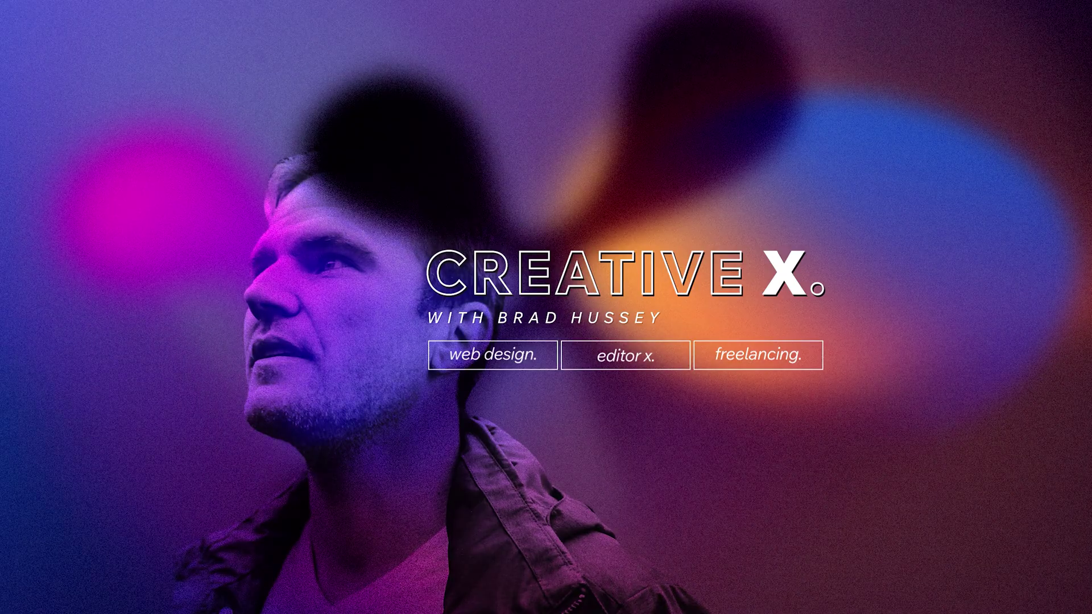
Switch to Editor X, add Menu and Catering pages to the site, and add a store with a Shop page
left_click(586, 157)
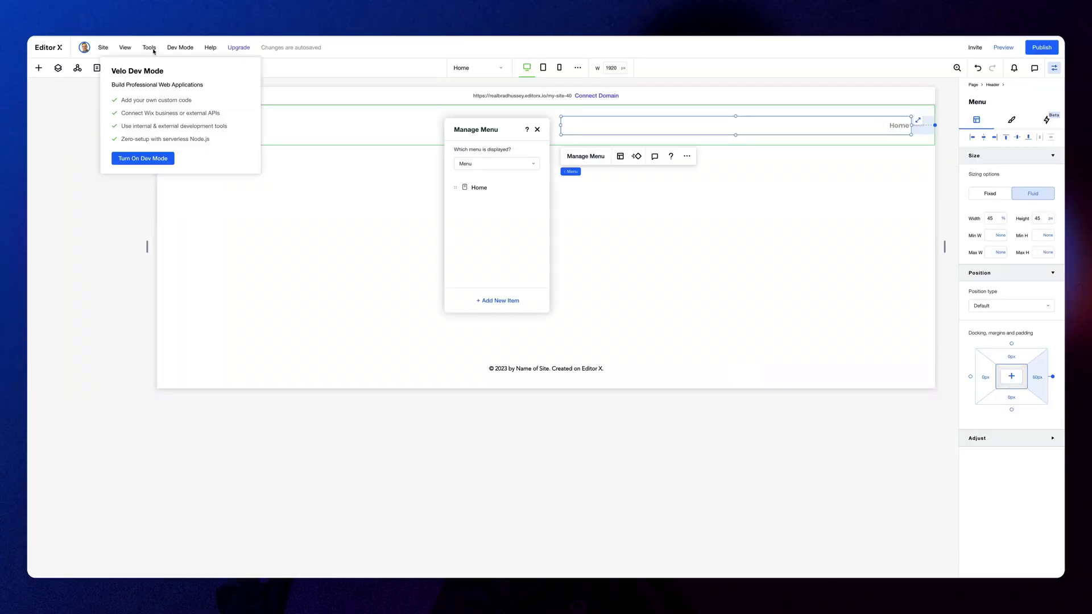
left_click(97, 68)
left_click(138, 113)
left_click(163, 144)
type("MCatering")
key("Return")
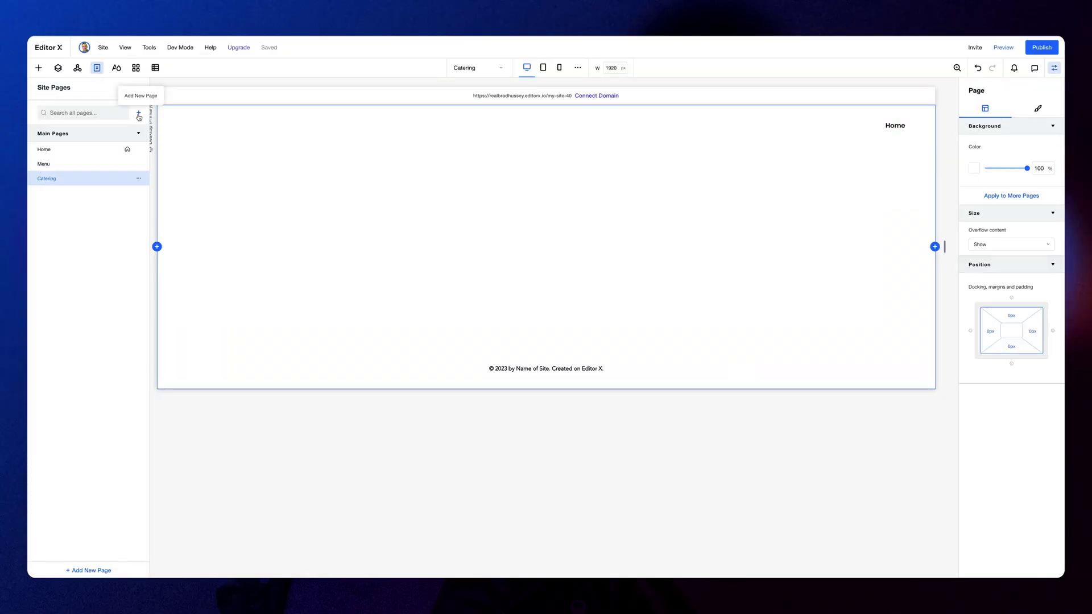
left_click(39, 67)
left_click(181, 270)
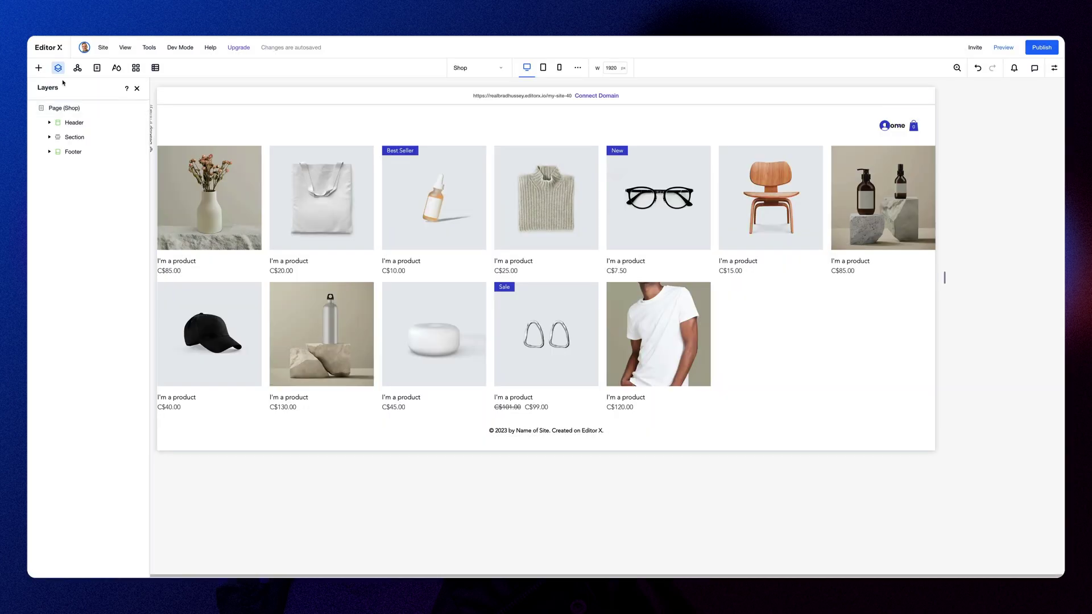
Add the Menu, Catering, Contact, Classes and Shop pages to the header menu and center its items
left_click(824, 125)
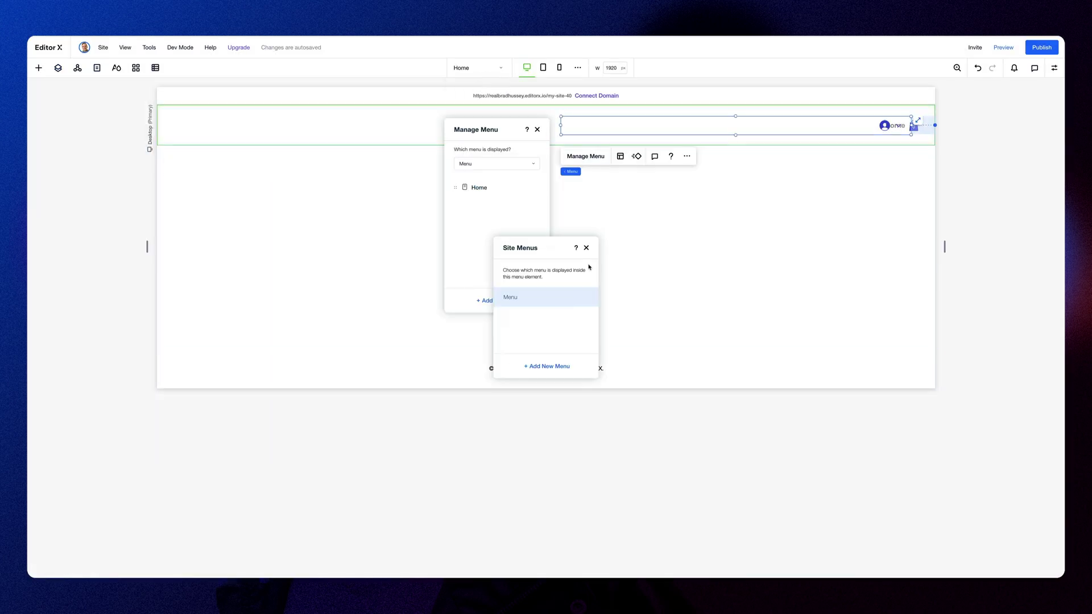
left_click(598, 327)
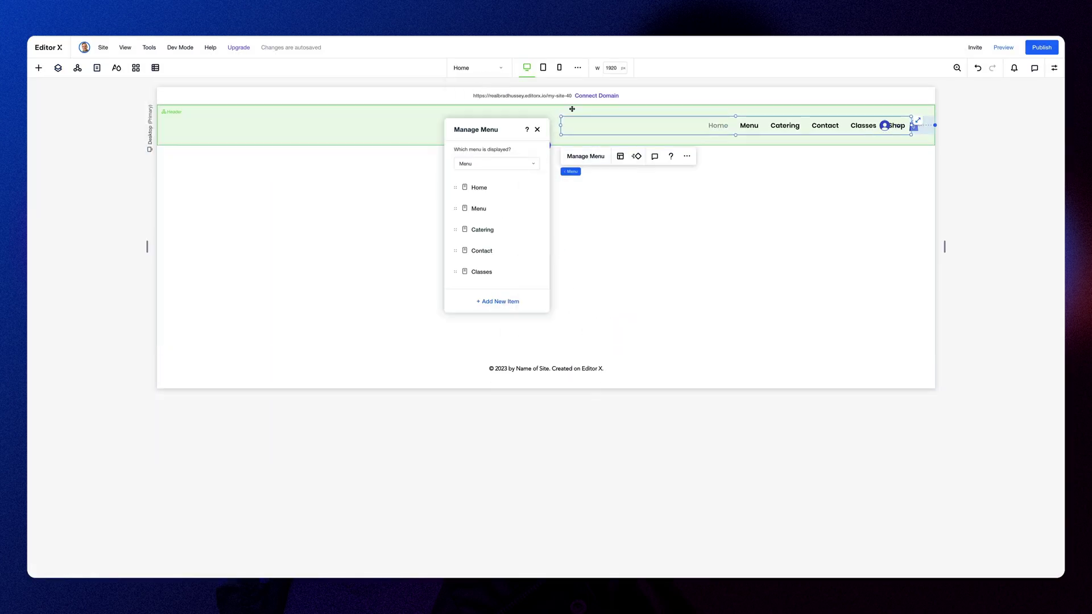
left_click(579, 156)
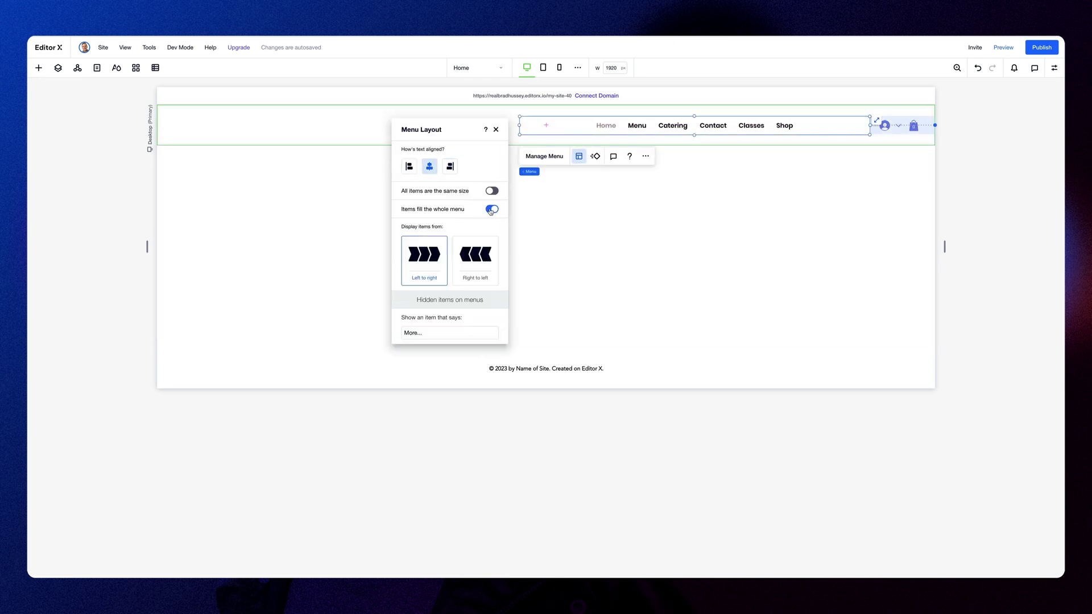
key("Escape")
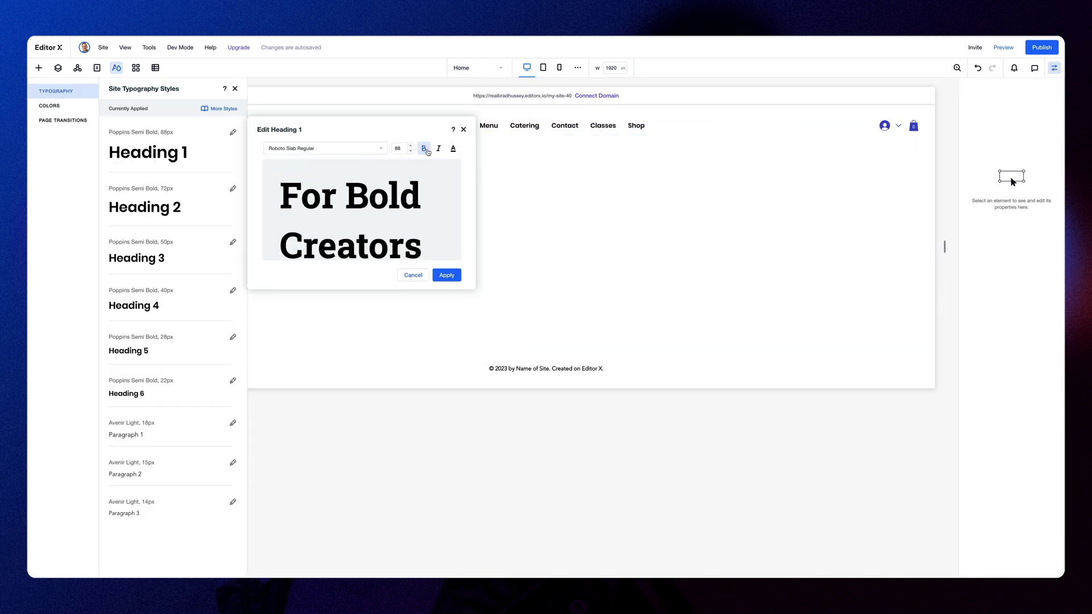
Set the site typography styles Heading 2 through Heading 6 to Roboto Slab Regular
left_click(233, 185)
left_click(325, 202)
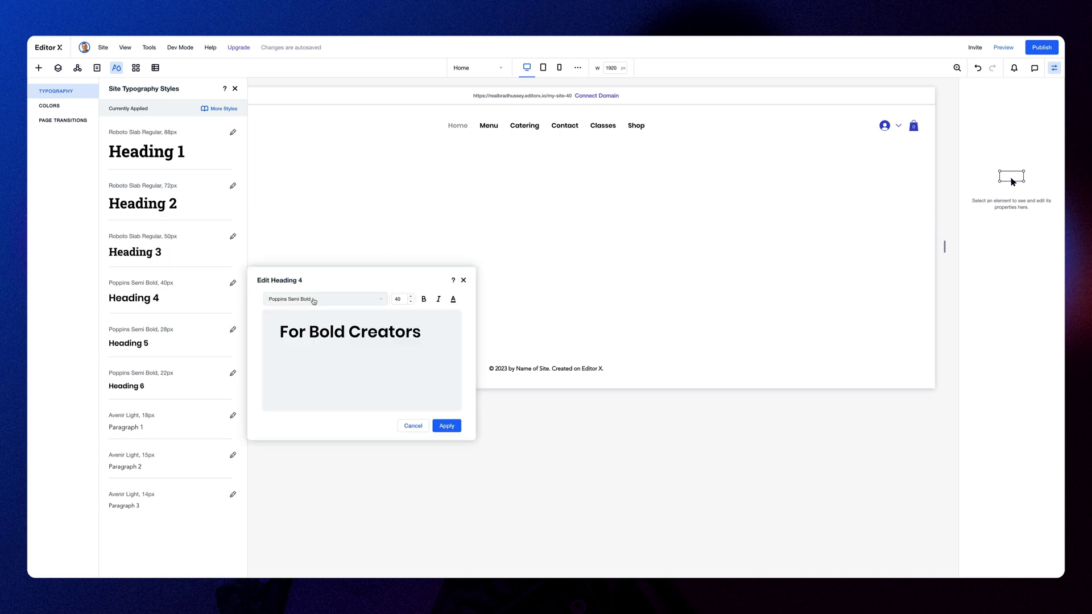
left_click(446, 425)
left_click(232, 330)
left_click(324, 343)
left_click(233, 372)
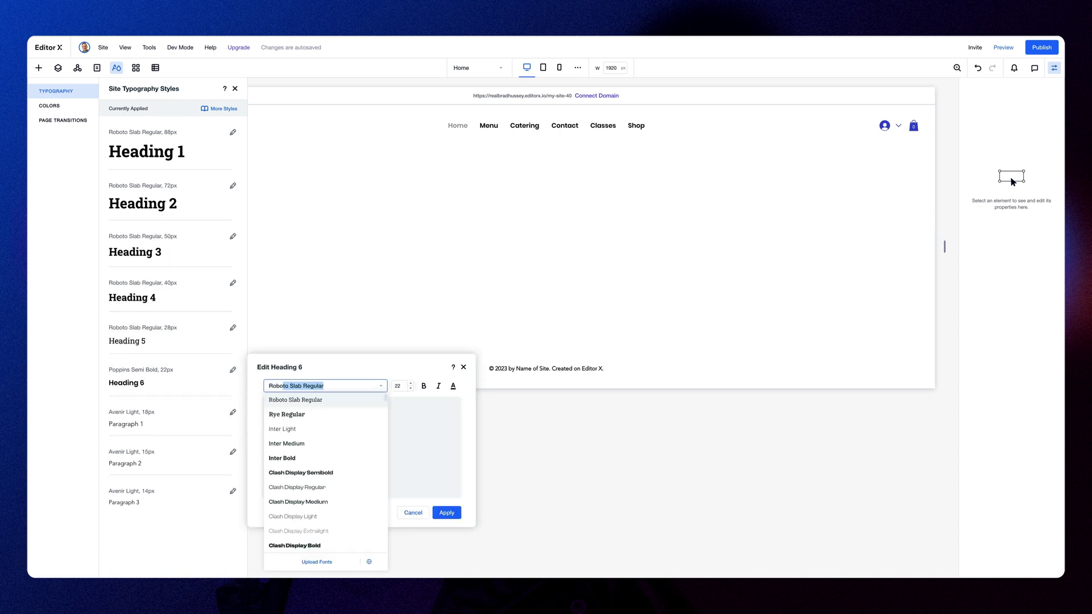
left_click(446, 512)
Set Paragraph 1 to Roboto Slab Regular and Paragraph 2 to Inter Medium, and edit the font of Paragraph 3
left_click(232, 411)
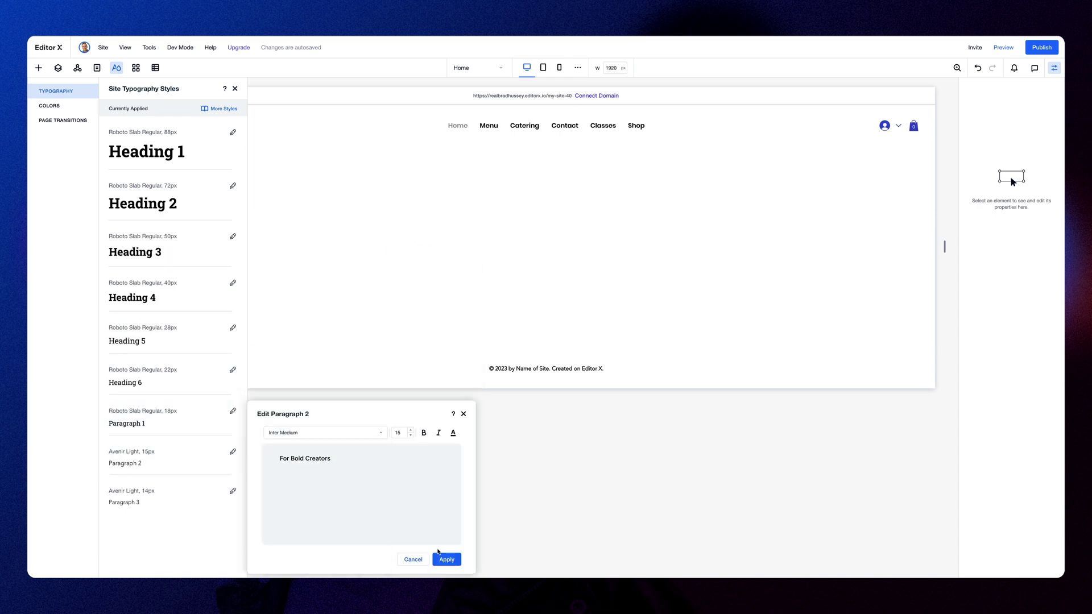
left_click(324, 433)
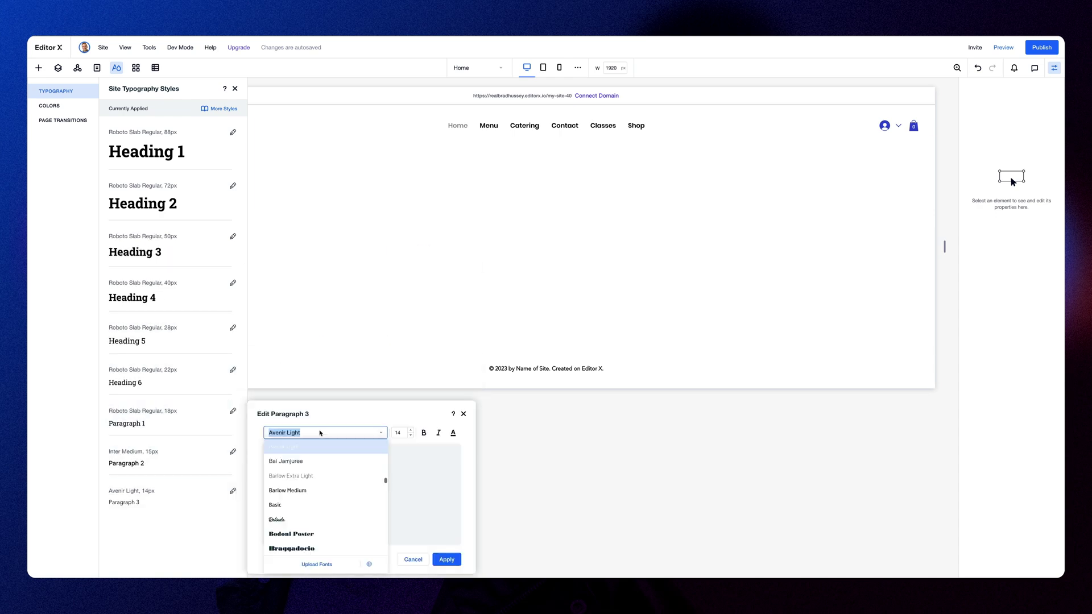
left_click(446, 559)
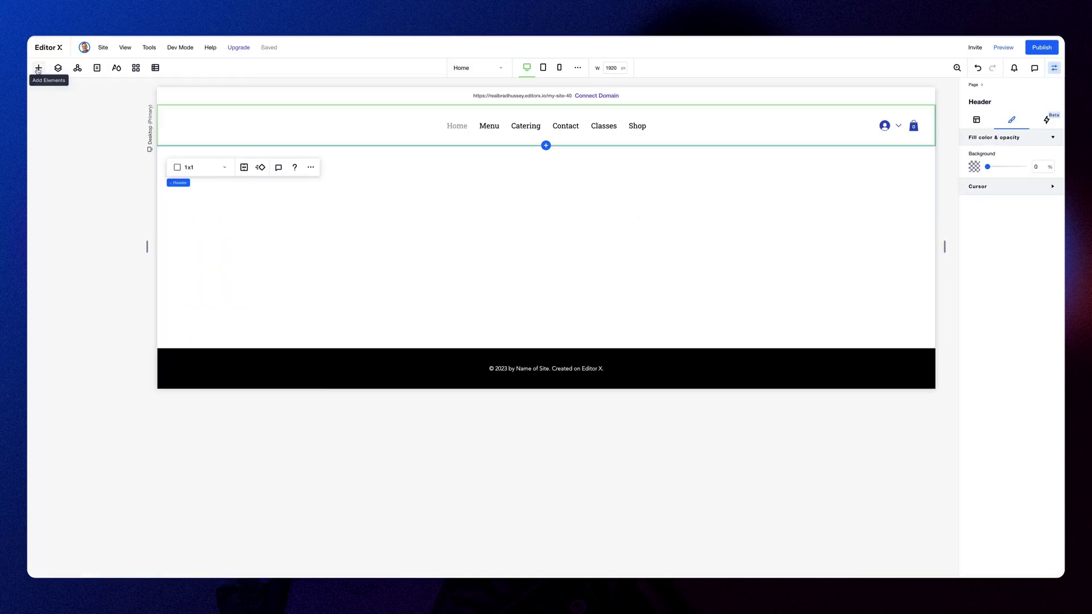
Add the "Going Beyond the Frame" Welcome composition to the home page and replace its background with tony-hero.png
left_click(39, 68)
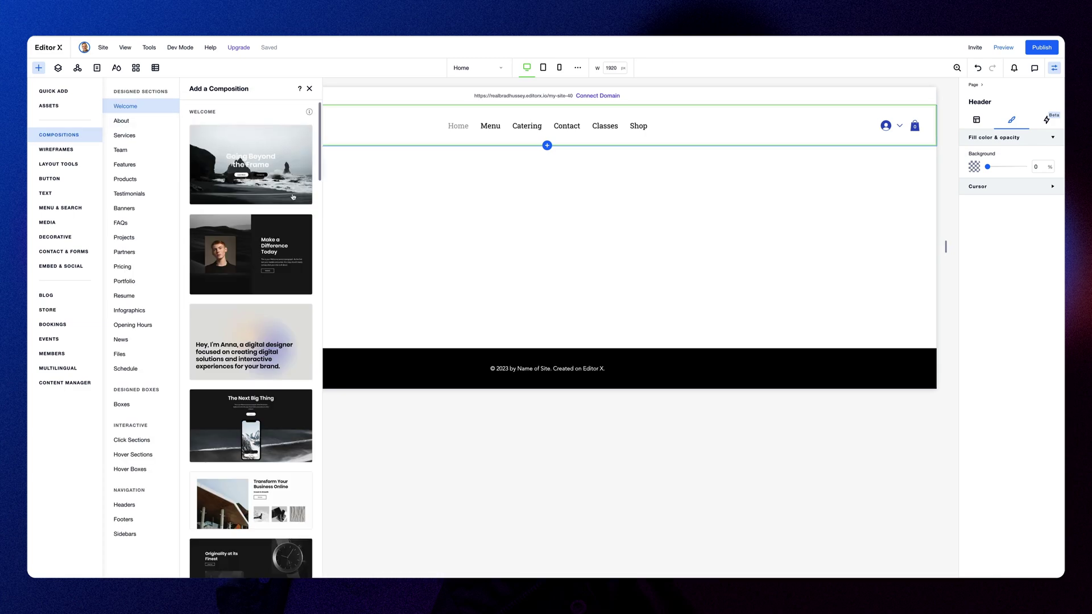
left_click(293, 197)
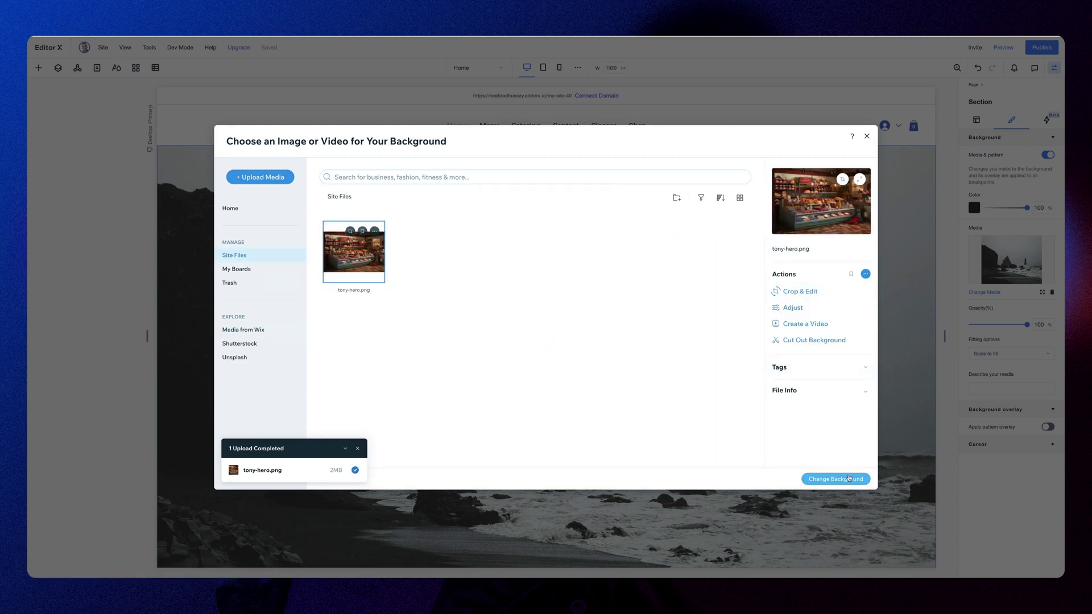
left_click(835, 478)
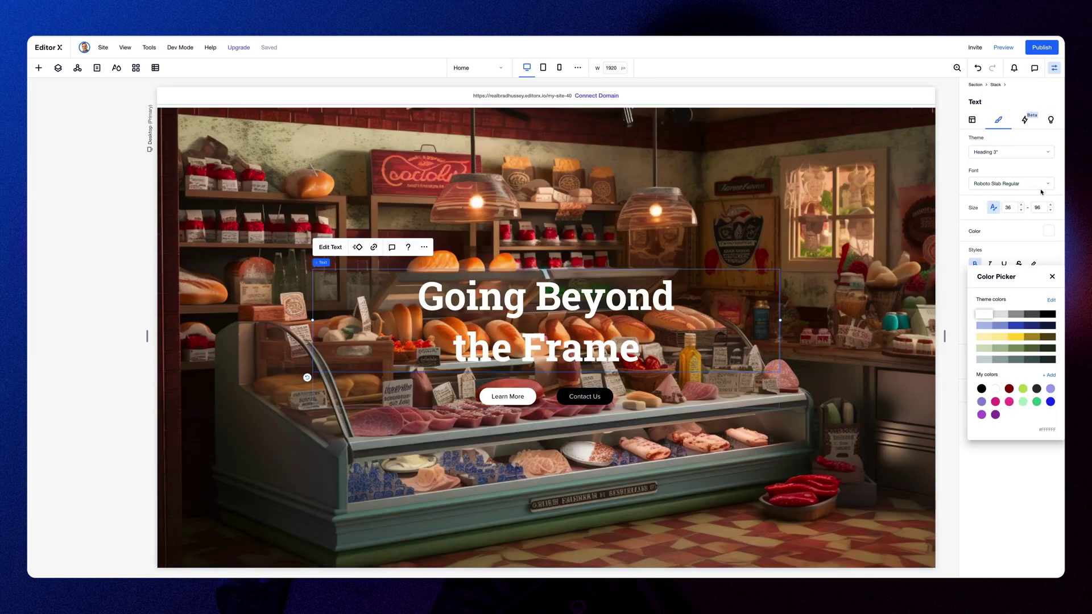
Change the hero heading to "Your New York Deli, for 70 years." and raise the hero container's fill opacity to darken the photo
type("Your New York Deli, for 70 years.")
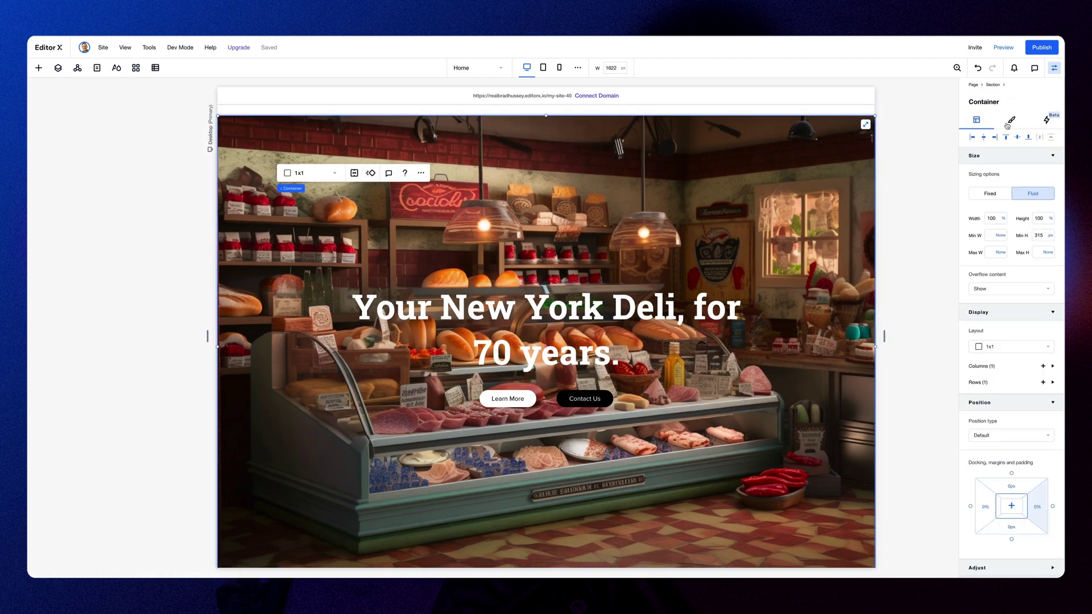
left_click(1052, 137)
left_click_drag(989, 167, 1012, 166)
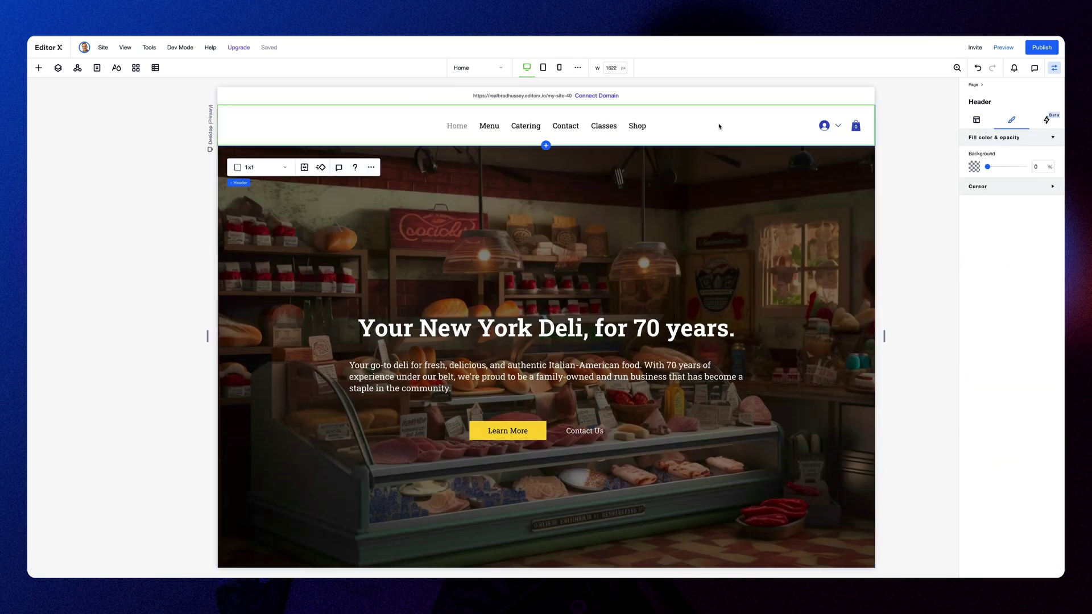
Set the header's position type to Pinned and move the Tony logo out of the hero text to the area above the heading
left_click(1011, 436)
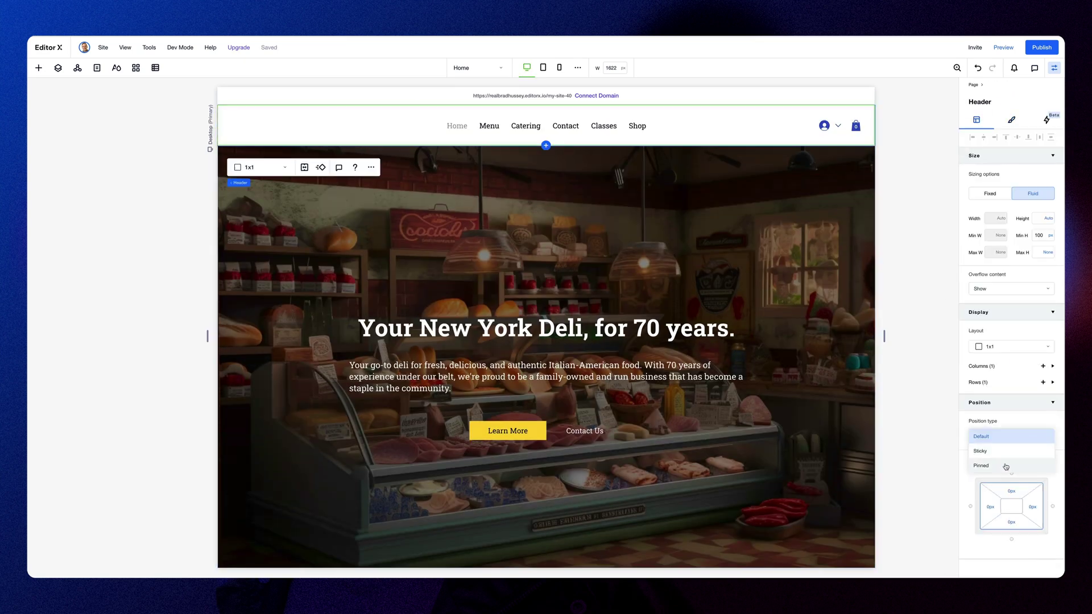
left_click(1006, 467)
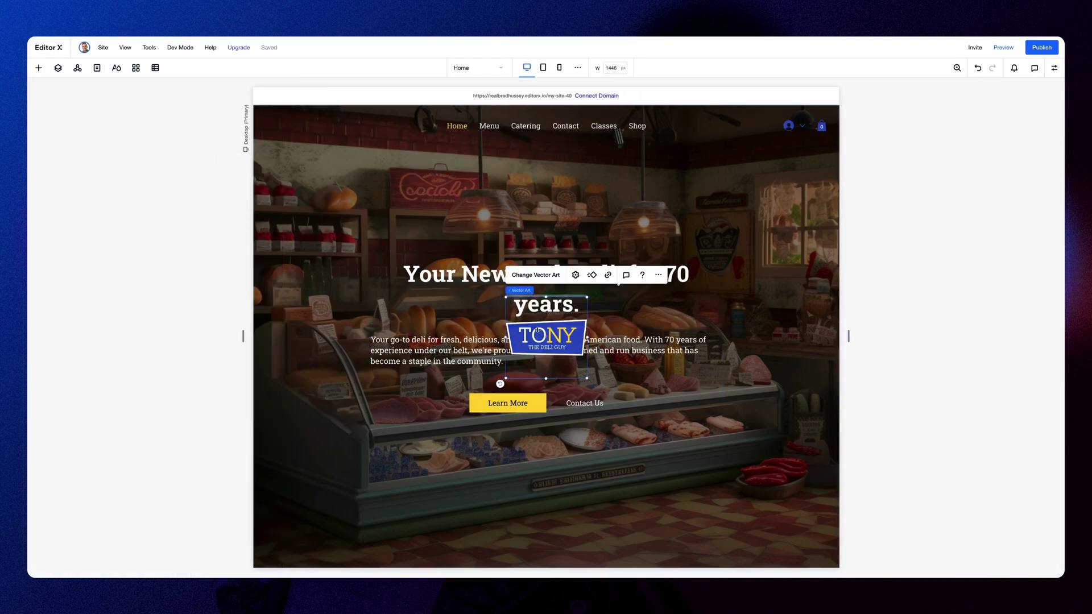
left_click_drag(549, 335, 419, 226)
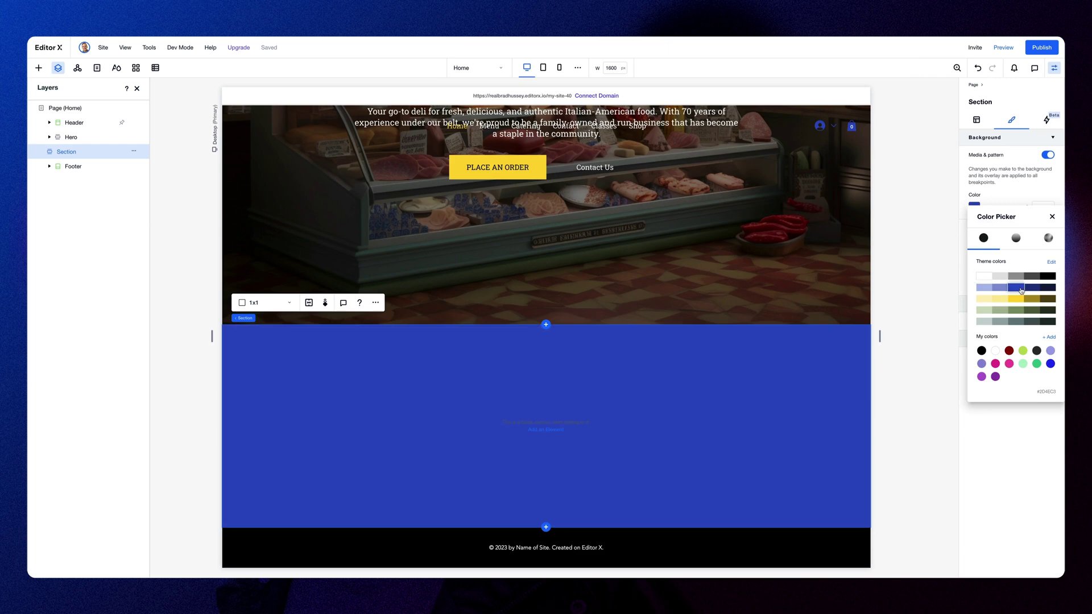
Add a container to the blue section below the hero and divide it with a 2x1 layout
left_click(553, 434)
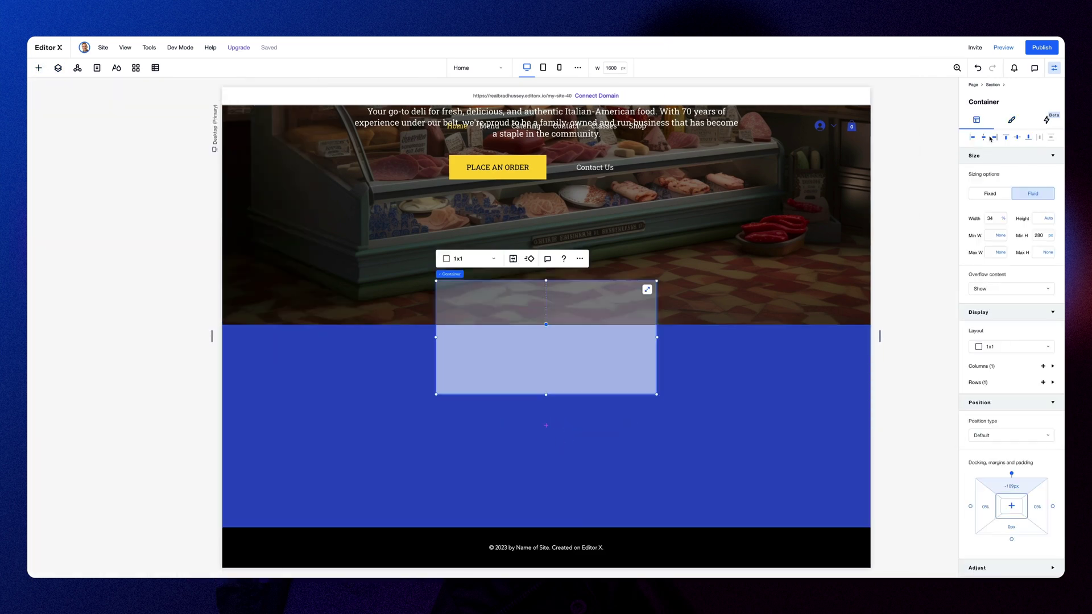
left_click(288, 347)
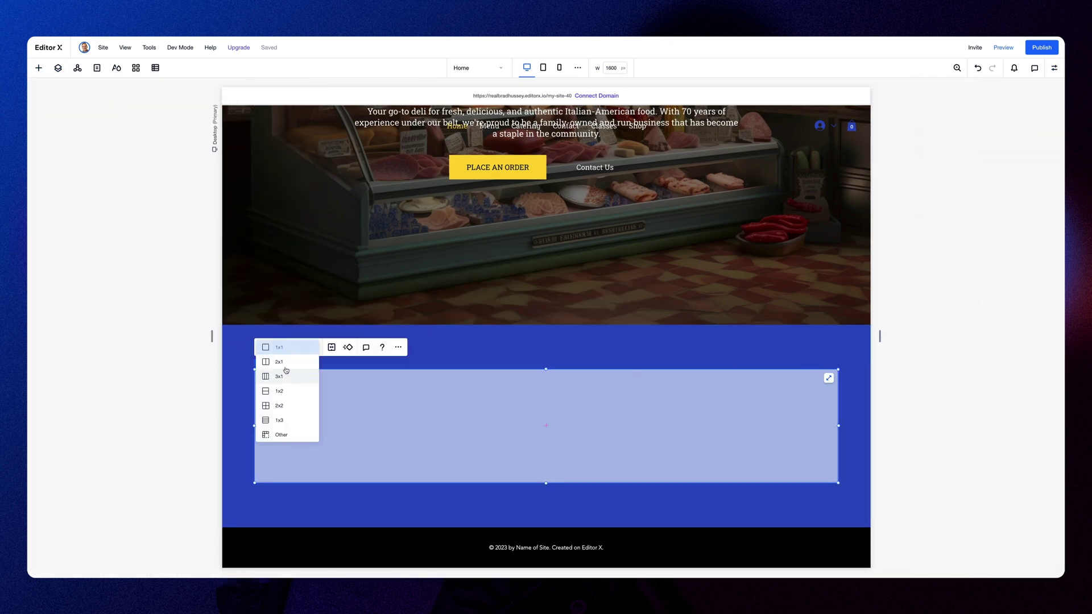
left_click(279, 372)
left_click(486, 424)
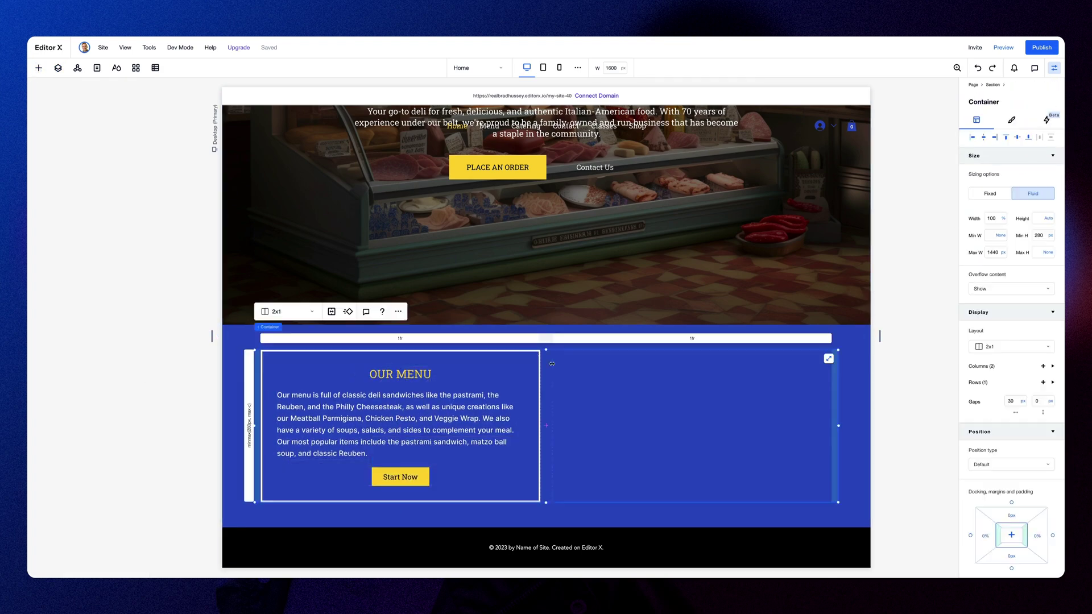
Duplicate the bordered OUR MENU card into the container's second column for the Catering & Classes card
left_click(58, 67)
left_click(134, 181)
left_click(178, 441)
left_click(546, 296)
left_click(579, 434)
left_click(564, 335)
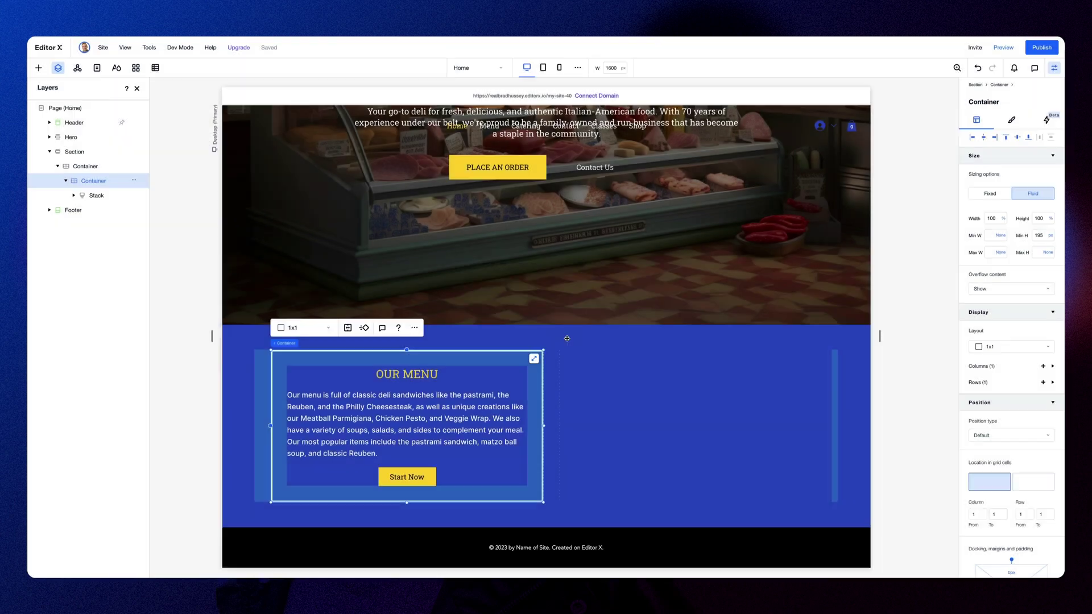
left_click_drag(284, 199, 709, 484)
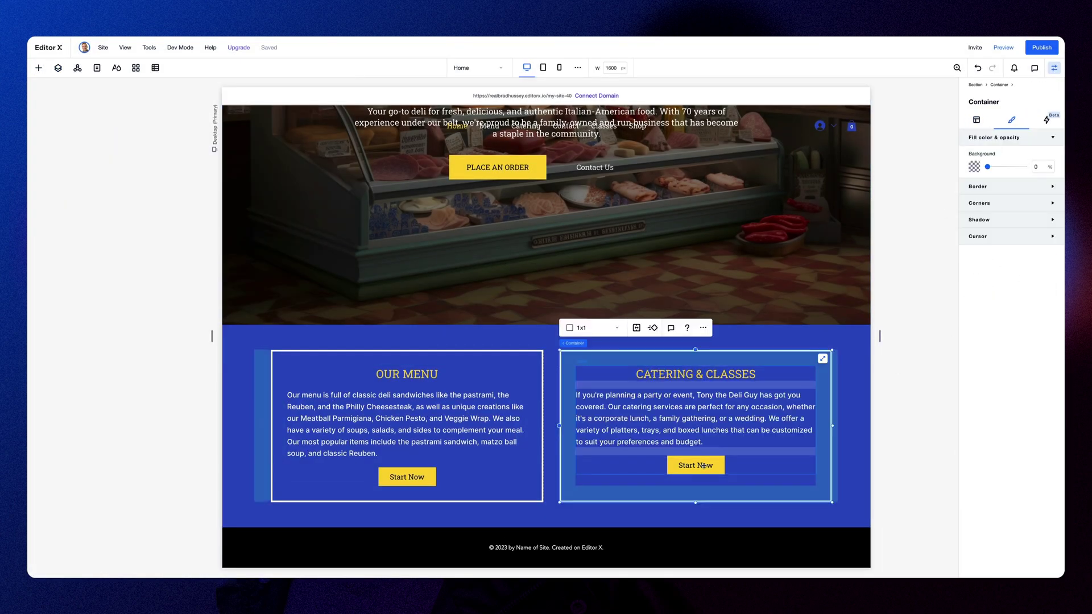
Relabel the Catering & Classes button "GET THE DETAILS" and the Our Menu button "VIEW THE MENU"
left_click(703, 465)
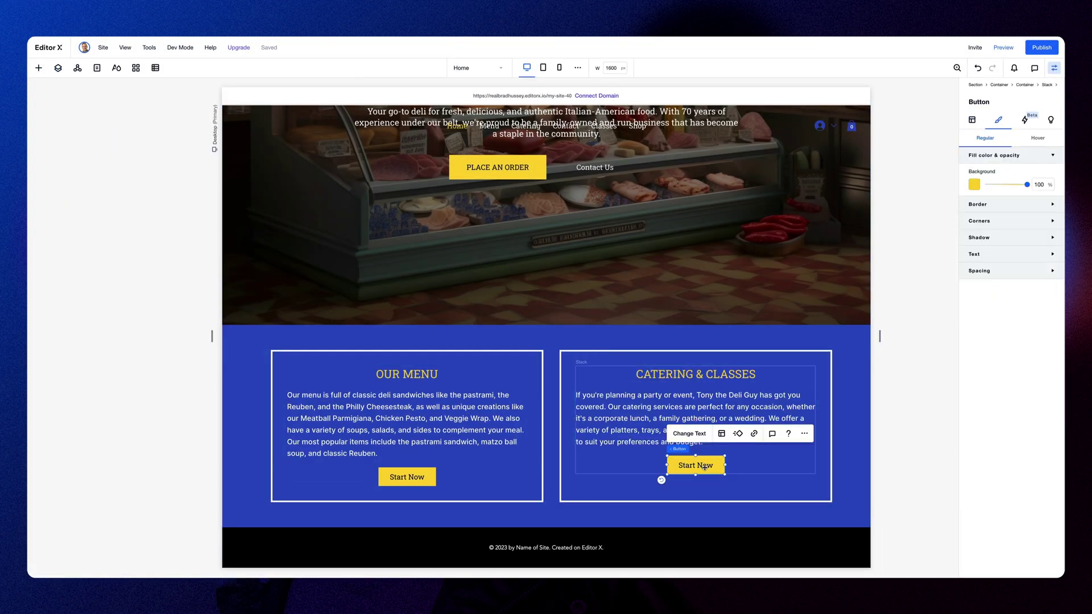
left_click(406, 477)
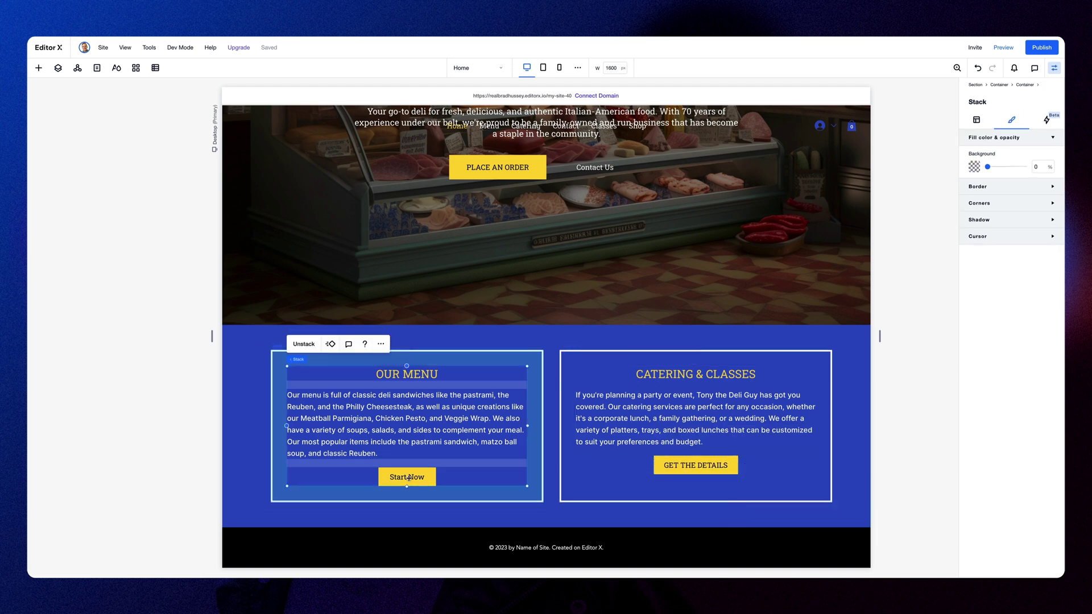
left_click(401, 445)
type("VIEW THE MENU")
left_click(893, 426)
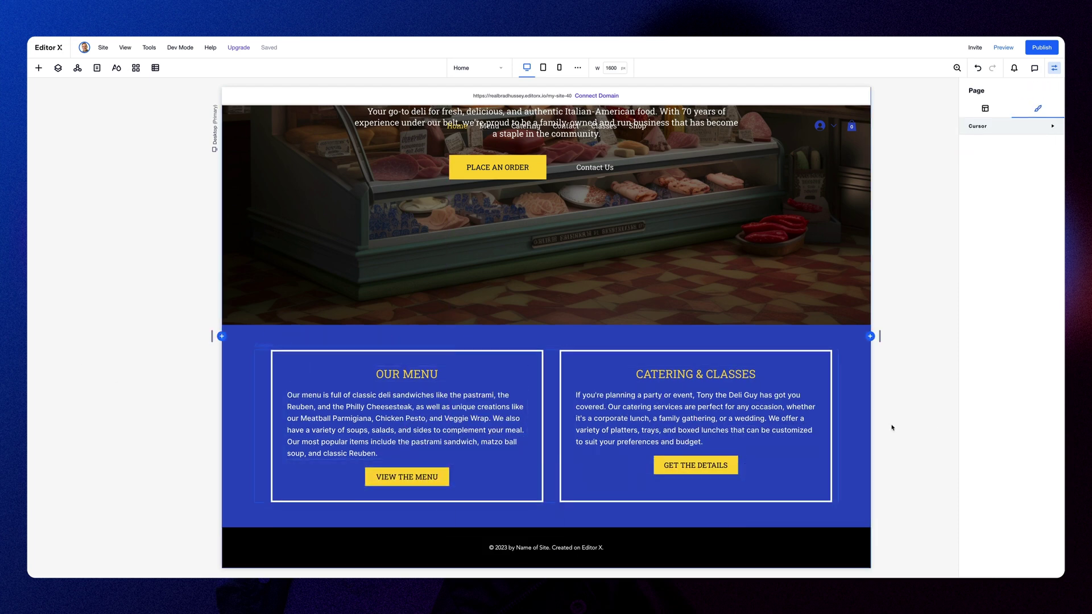
Set the blue section's bottom padding to 320 px
left_click(891, 429)
left_click(1012, 522)
type("320")
key("Return")
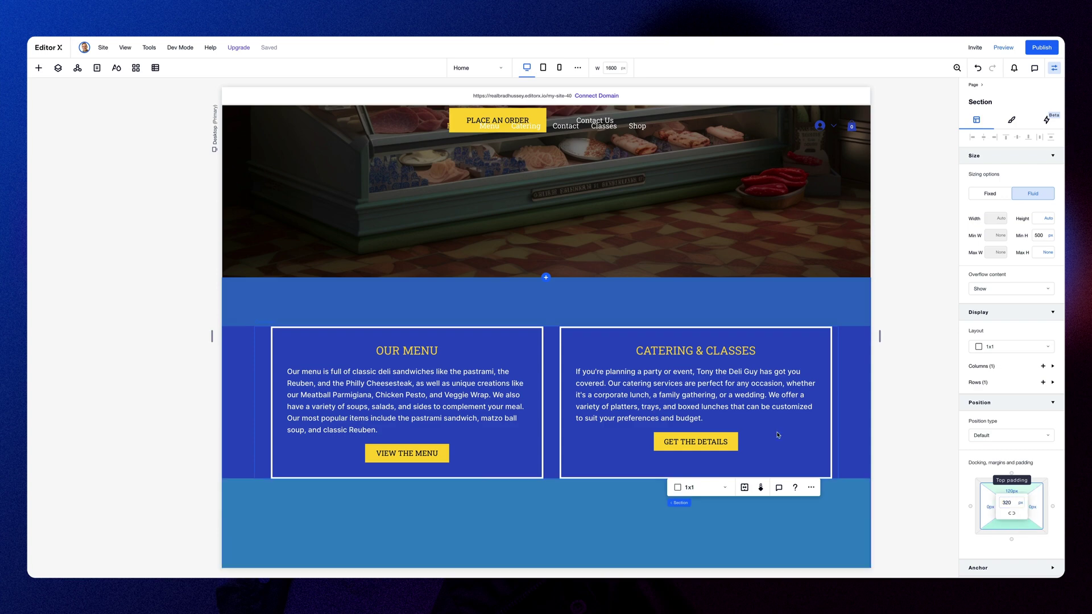
Check the Deli Guy Story section in the Figma mockup and return to Editor X to review the previewed page down to that section
key("super+Tab")
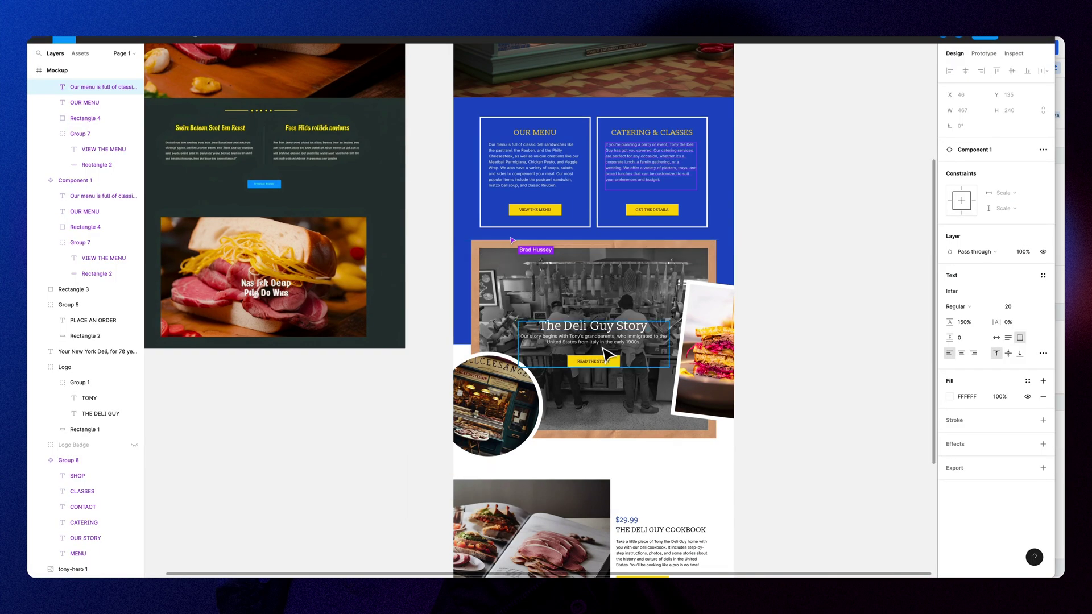
key("super+Tab")
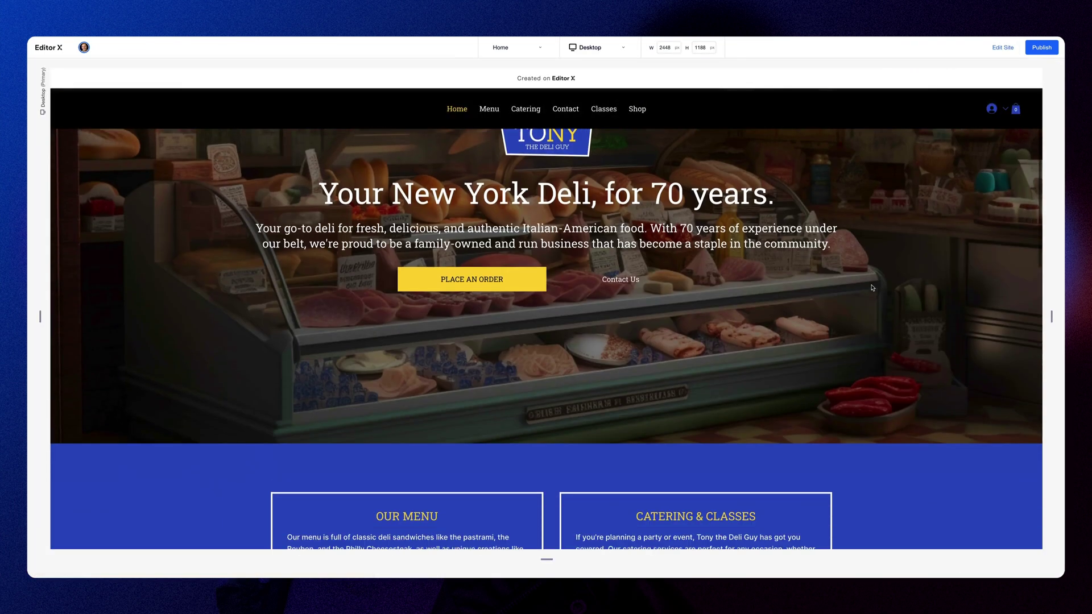
scroll(864, 312, "down", 10)
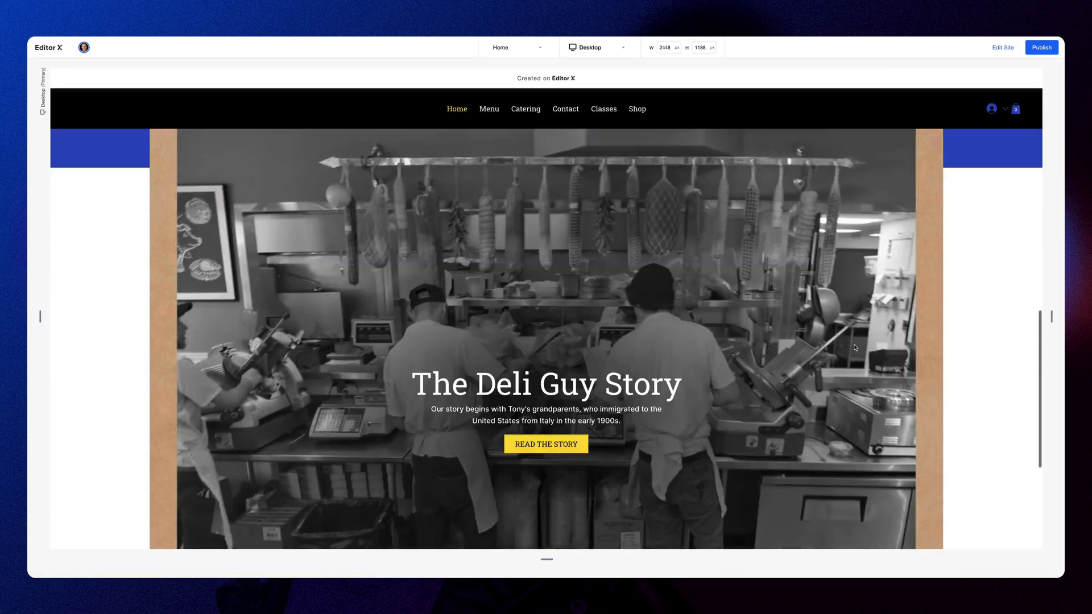
Apply an entrance animation to the circular deli storefront image beside the Deli Guy Story section
scroll(854, 347, "down", 3)
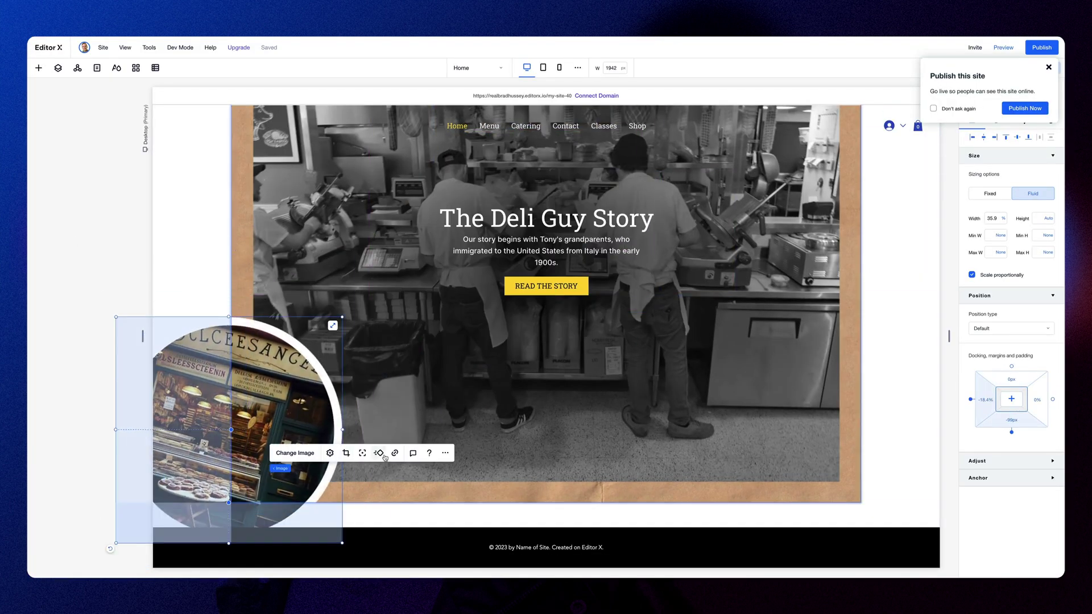
left_click(379, 453)
left_click(456, 370)
left_click(458, 326)
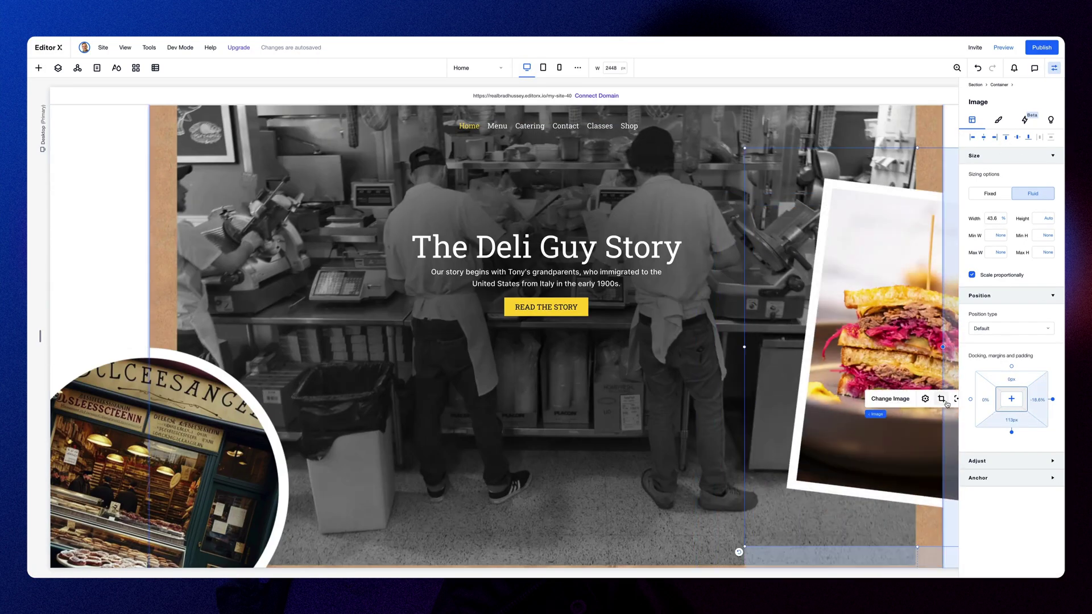
Apply an entrance animation to the tilted sandwich photo and preview the Deli Guy Story section
left_click(923, 405)
left_click(705, 202)
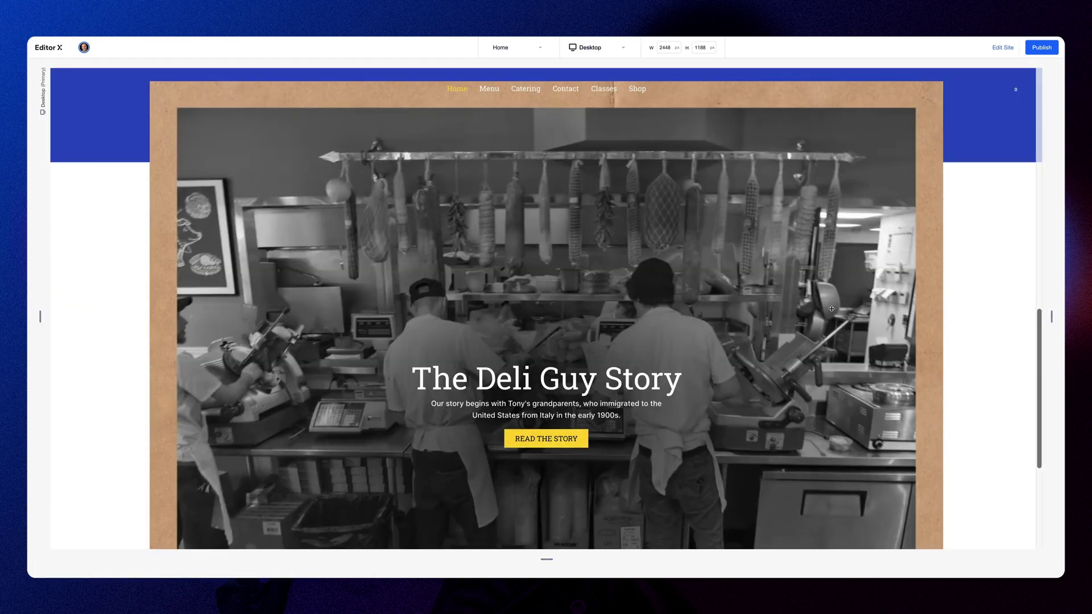
scroll(831, 308, "down", 3)
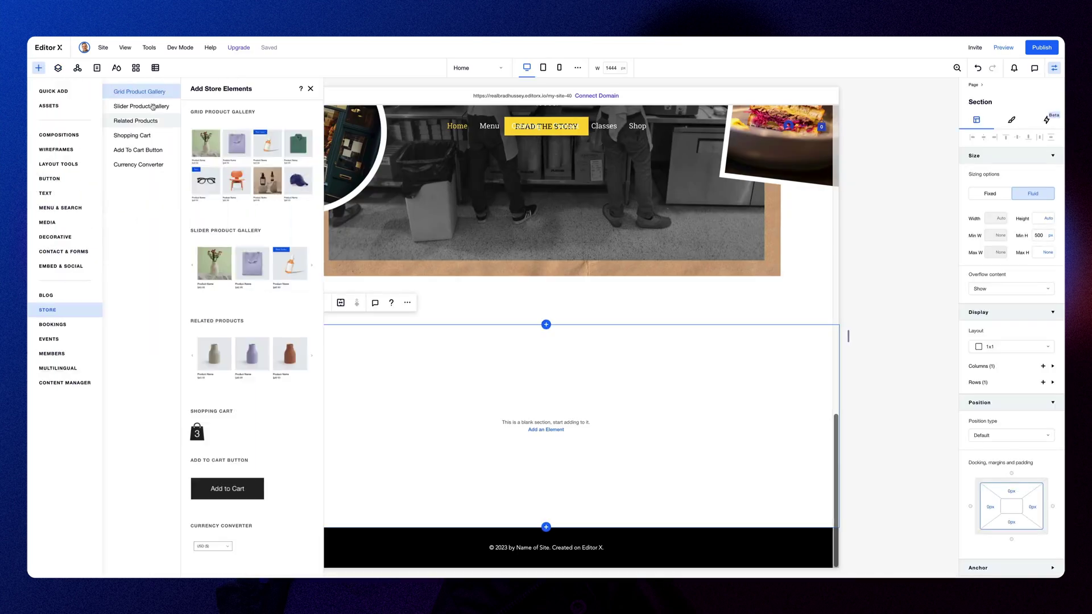
Place a Slider Product Gallery in the blank section above the footer and lay it out with 4:3 product images
left_click_drag(252, 264, 446, 383)
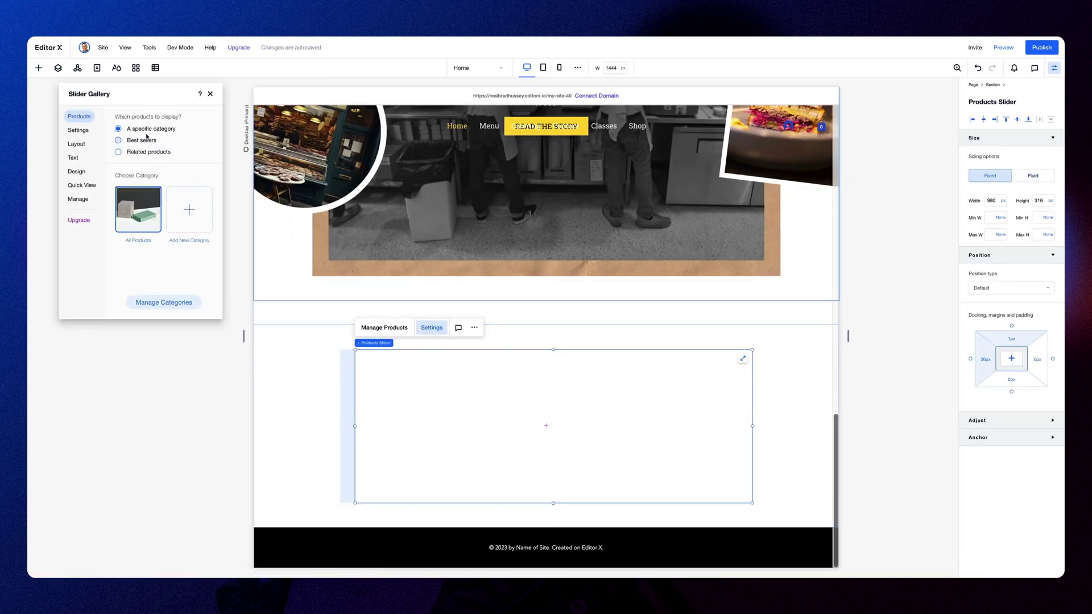
left_click(78, 129)
left_click(76, 144)
scroll(104, 251, "down", 3)
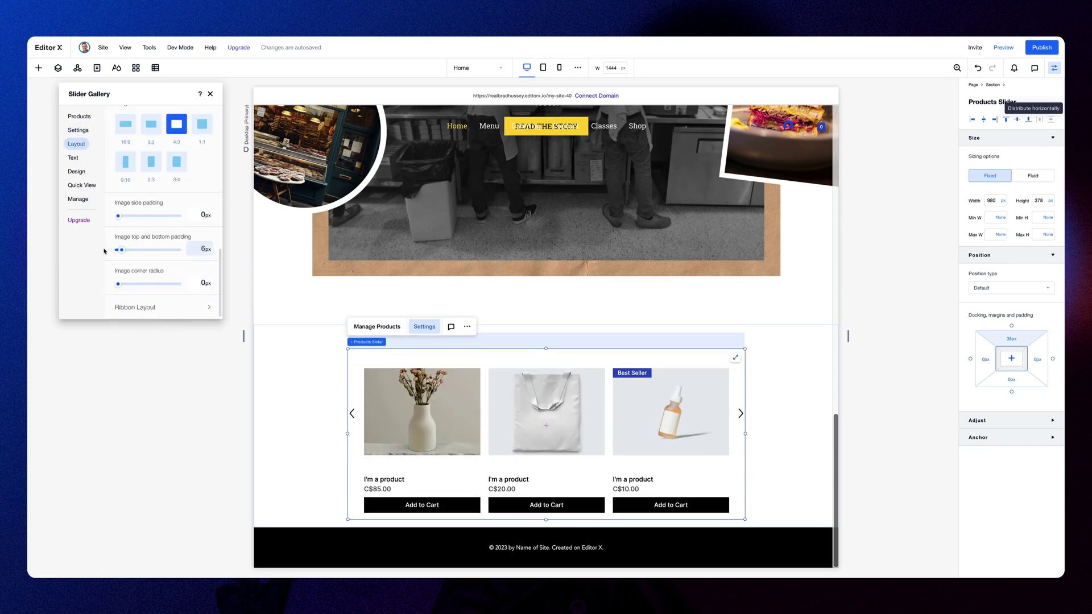
left_click(136, 307)
left_click(73, 158)
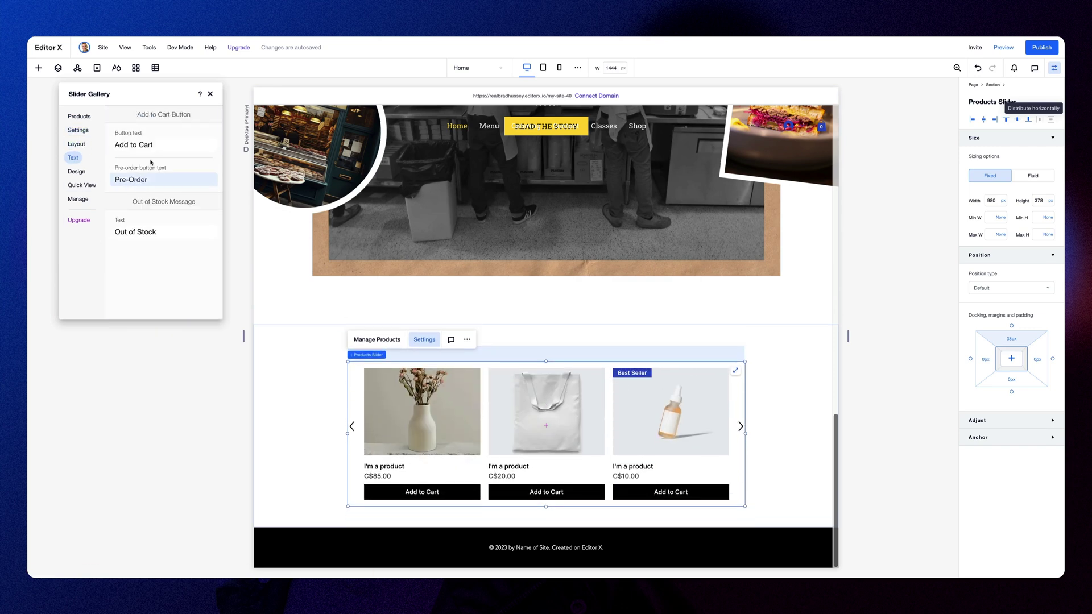
Restyle the gallery's product names in a larger slab-serif font and its prices in a smaller paragraph style
left_click(76, 172)
scroll(180, 259, "down", 2)
left_click(188, 223)
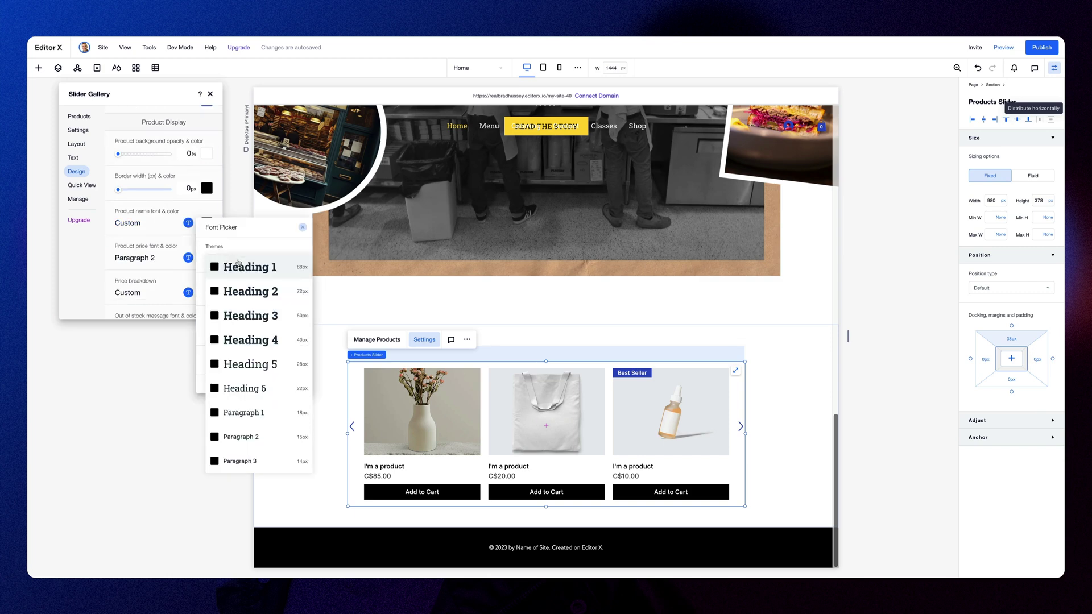
left_click(215, 333)
left_click(156, 258)
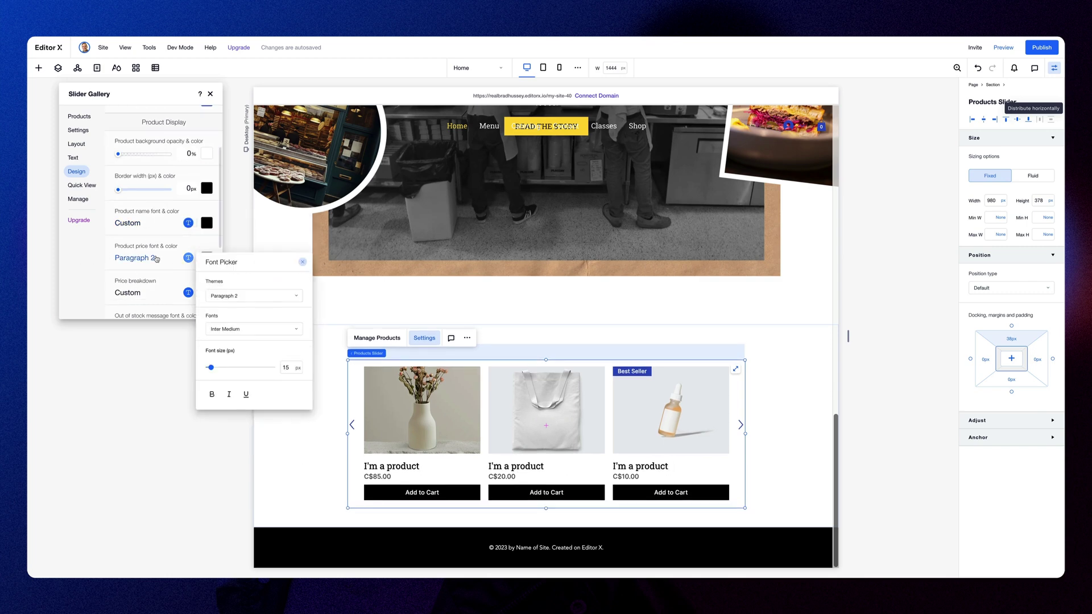
left_click(149, 297)
Restyle the gallery's Add to Cart buttons with a yellow fill, slab-serif text and fit-to-text width
scroll(210, 218, "down", 3)
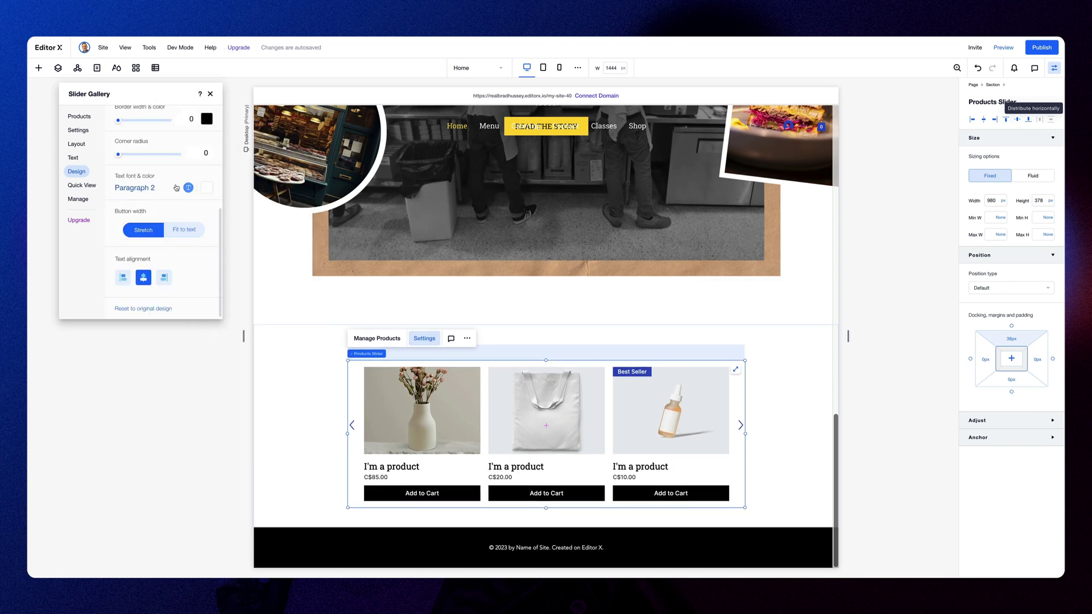
left_click(302, 202)
scroll(165, 227, "up", 3)
left_click(206, 143)
left_click(256, 222)
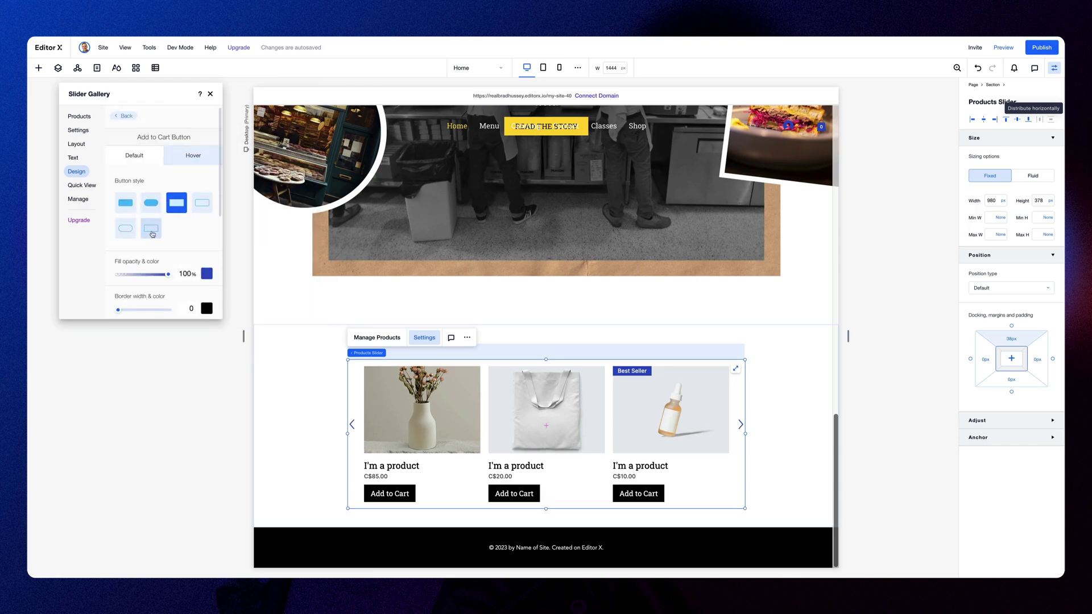
scroll(185, 249, "down", 1)
left_click(200, 203)
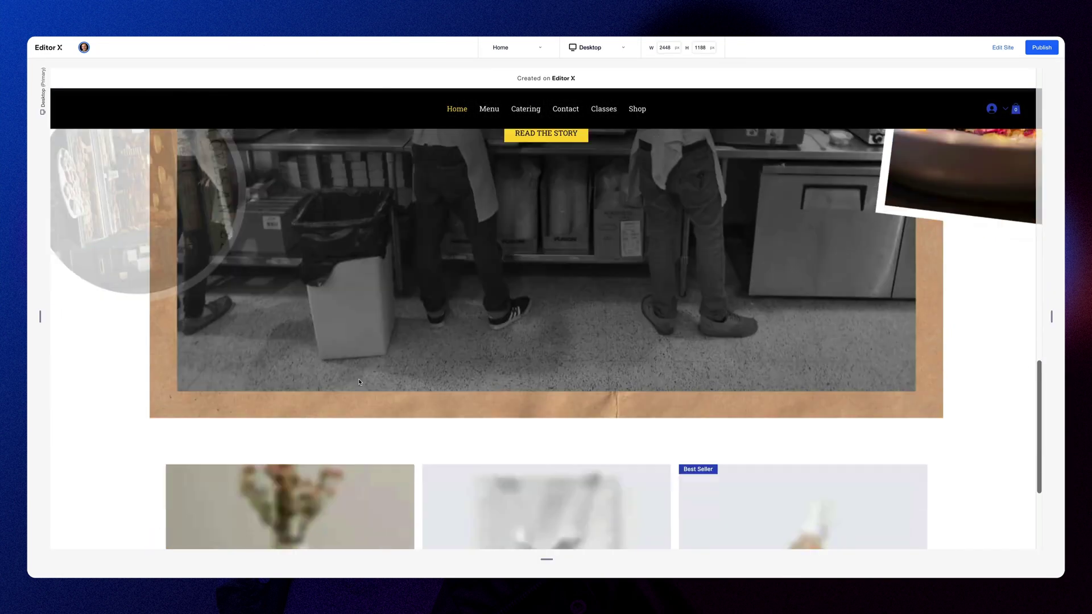
Preview the product slider and check the vase product's Quick View window
scroll(359, 382, "down", 3)
left_click(297, 444)
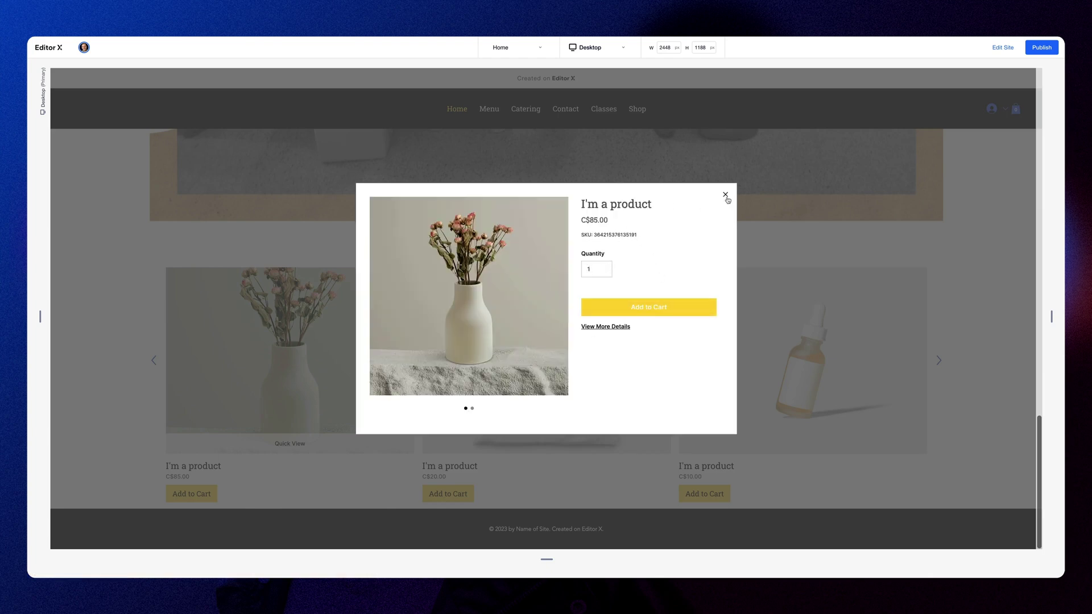
left_click(725, 195)
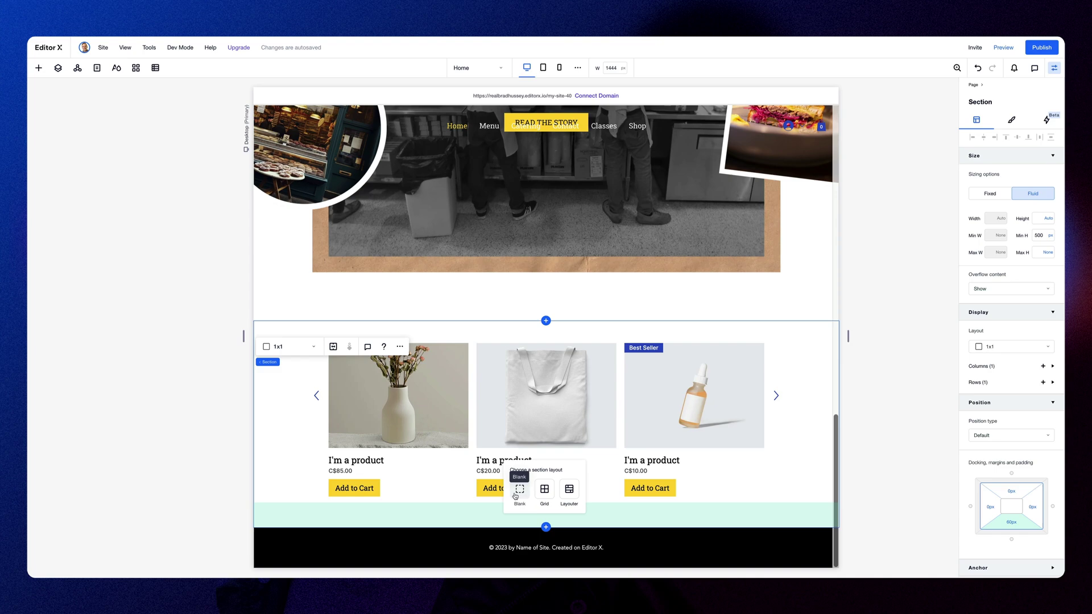
Insert a slim copyright-and-menu strip and a dark contact footer from the ready-made footer compositions
left_click(40, 68)
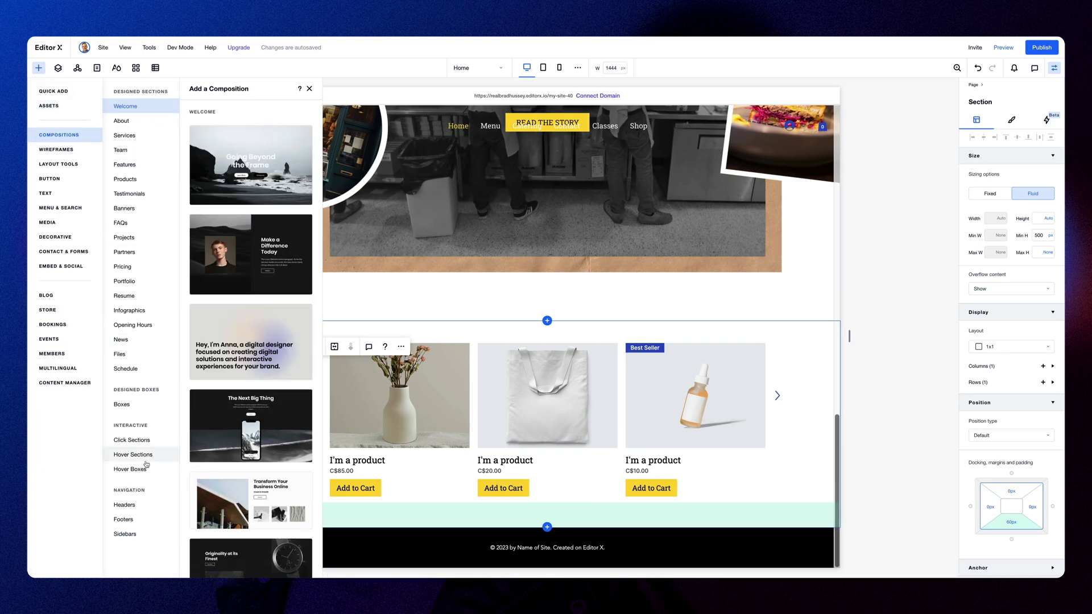
left_click(136, 519)
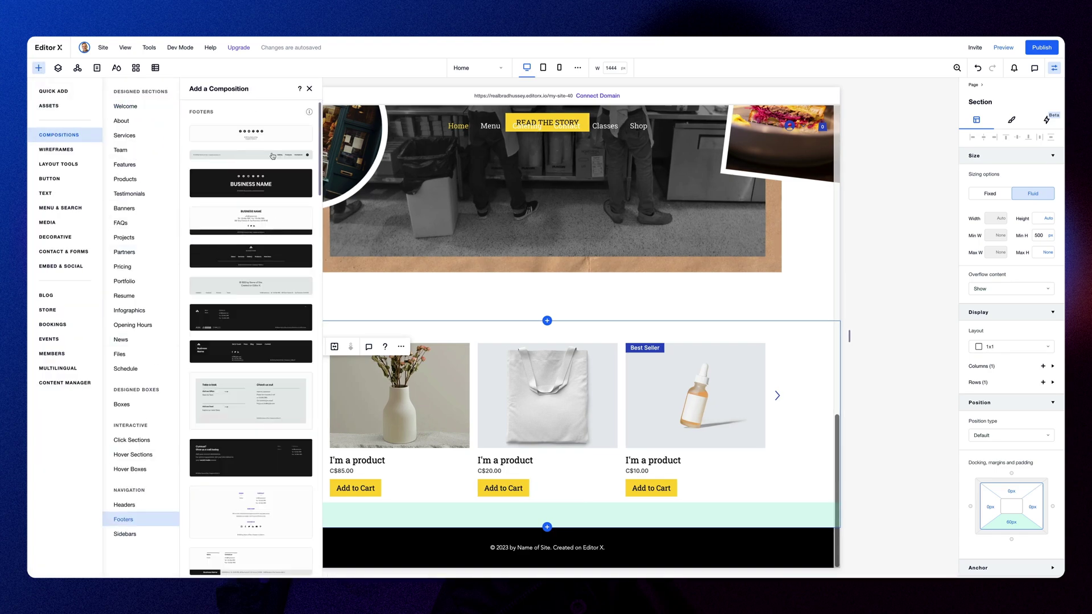
left_click(272, 350)
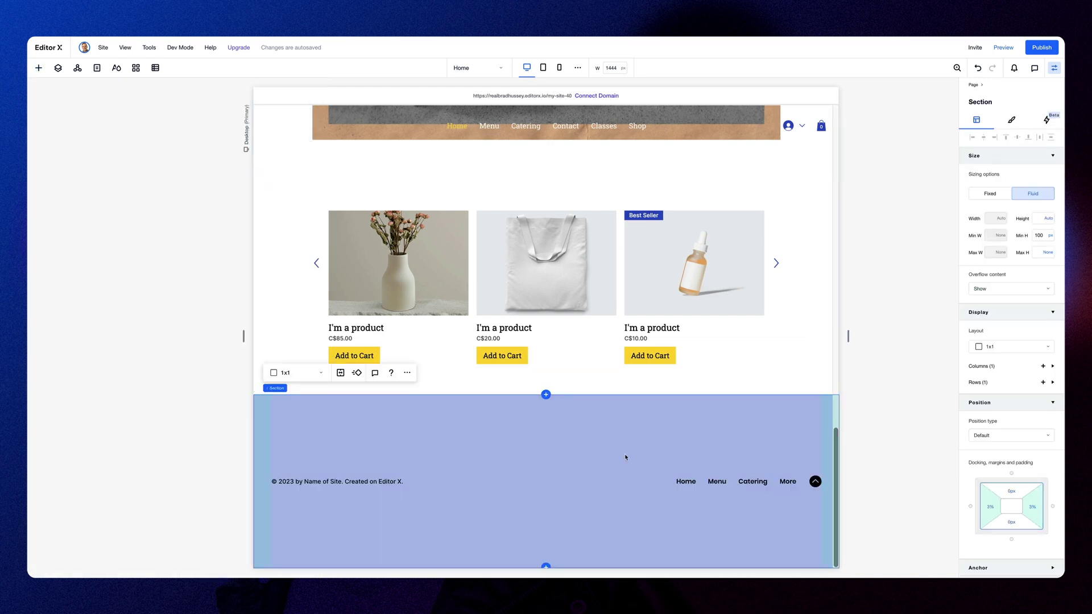
Change the strip's copyright text to "WHAT'S COOKIN' TODAY AT TONY'S?" in white and give the strip a blue background
left_click(398, 374)
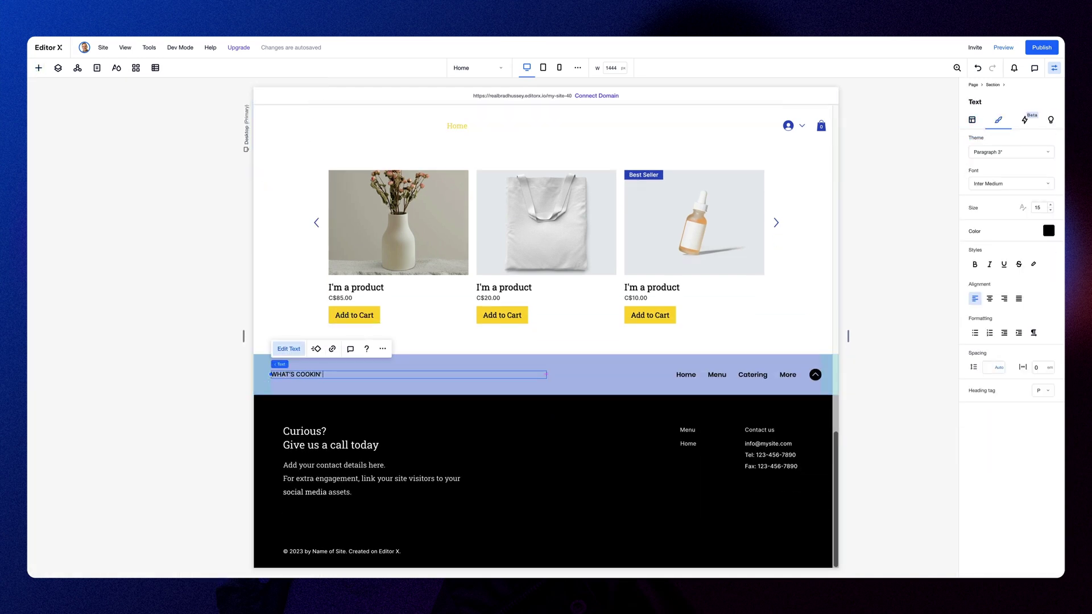
left_click(1049, 176)
left_click(975, 298)
Replace the blue strip's navigation menu with a yellow VIEW THE MENU button and set the heading's left margin to 10%
left_click(734, 375)
key("Delete")
left_click(37, 68)
left_click(292, 305)
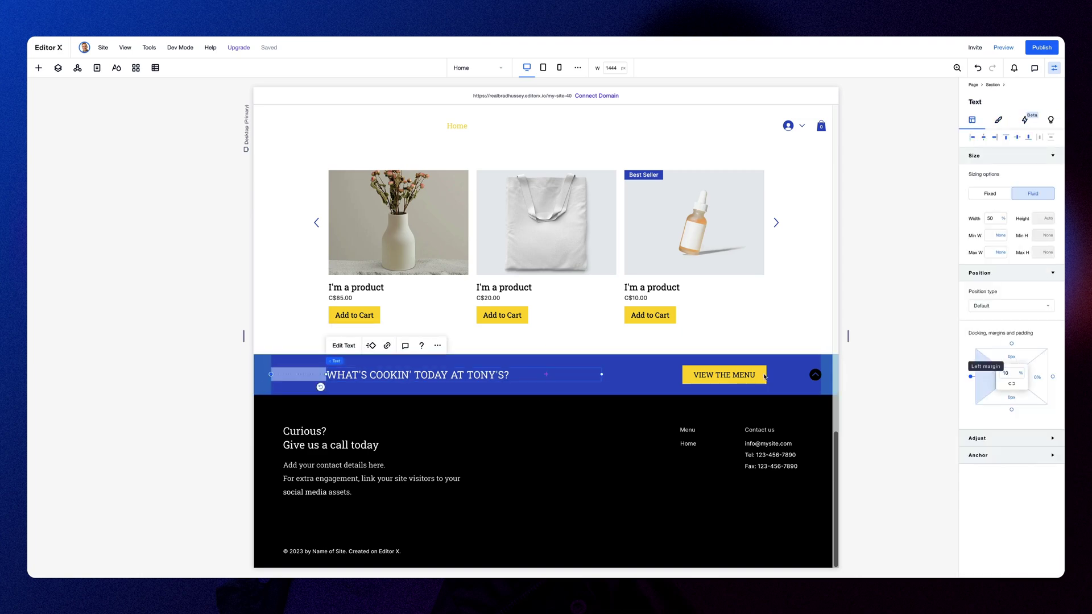
Try placing the VIEW THE MENU button in the blue strip's second grid row at the tablet breakpoint
left_click(543, 68)
left_click(657, 436)
left_click(1002, 357)
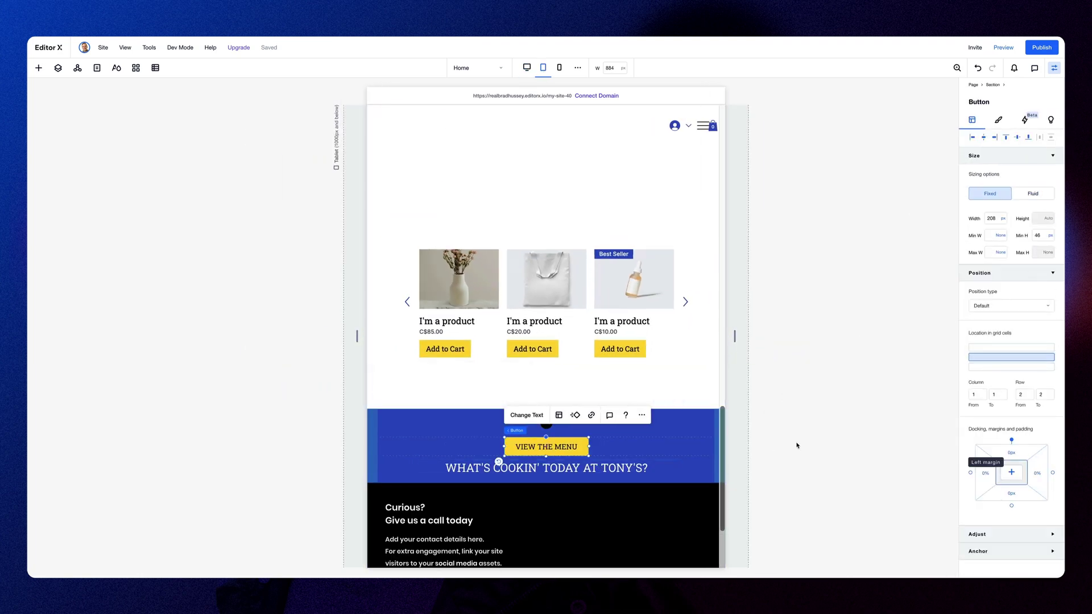
key("ctrl+z")
left_click(527, 68)
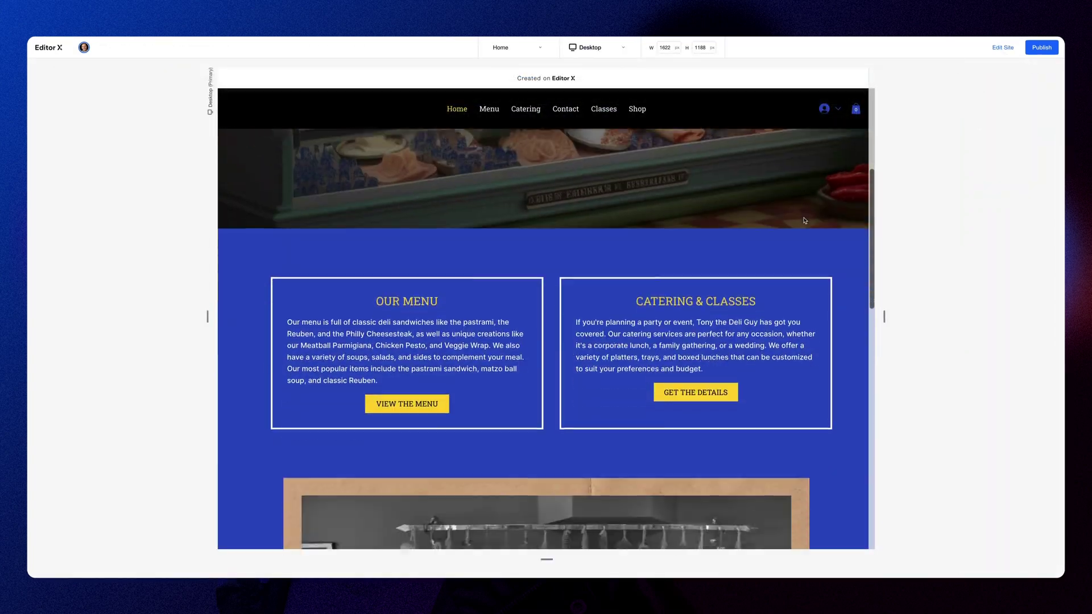
Review the previewed desktop page from the menu cards to the footer, including a product's Quick View
scroll(560, 348, "down", 5)
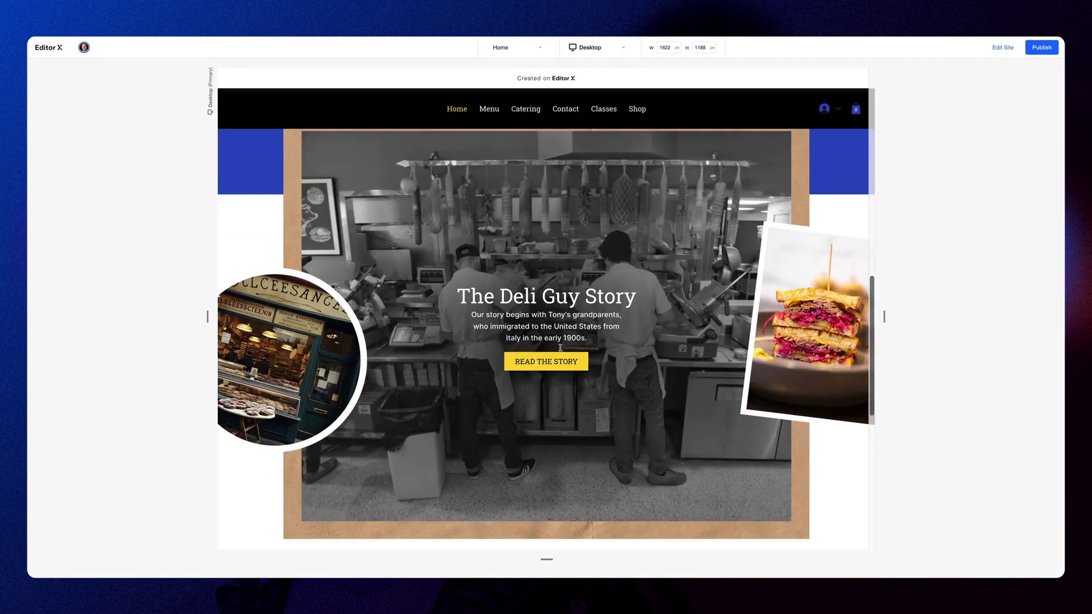
scroll(560, 347, "down", 10)
left_click(379, 324)
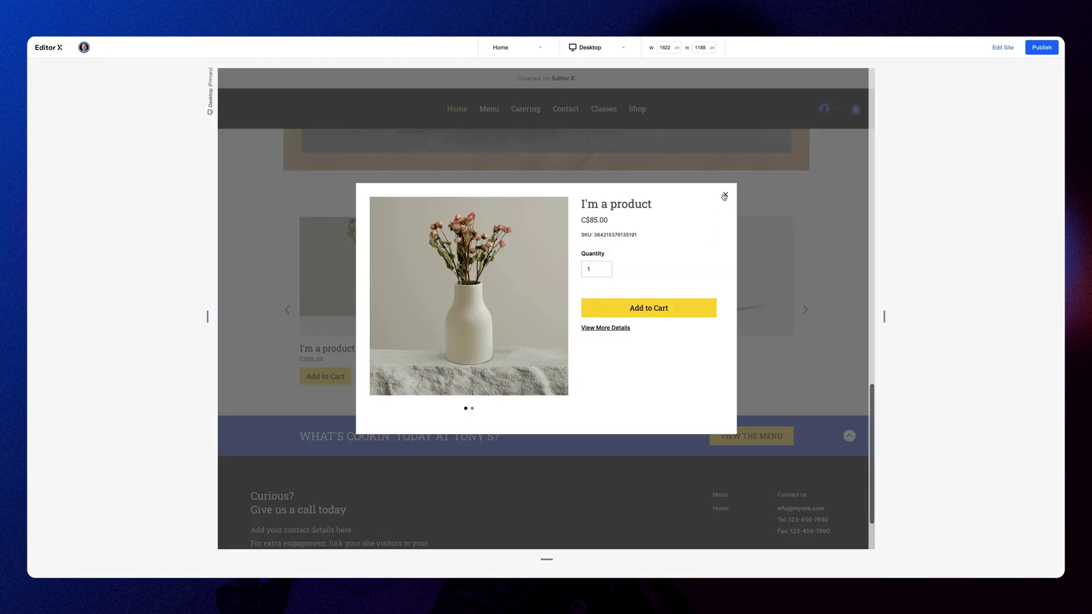
left_click(724, 196)
scroll(724, 196, "up", 10)
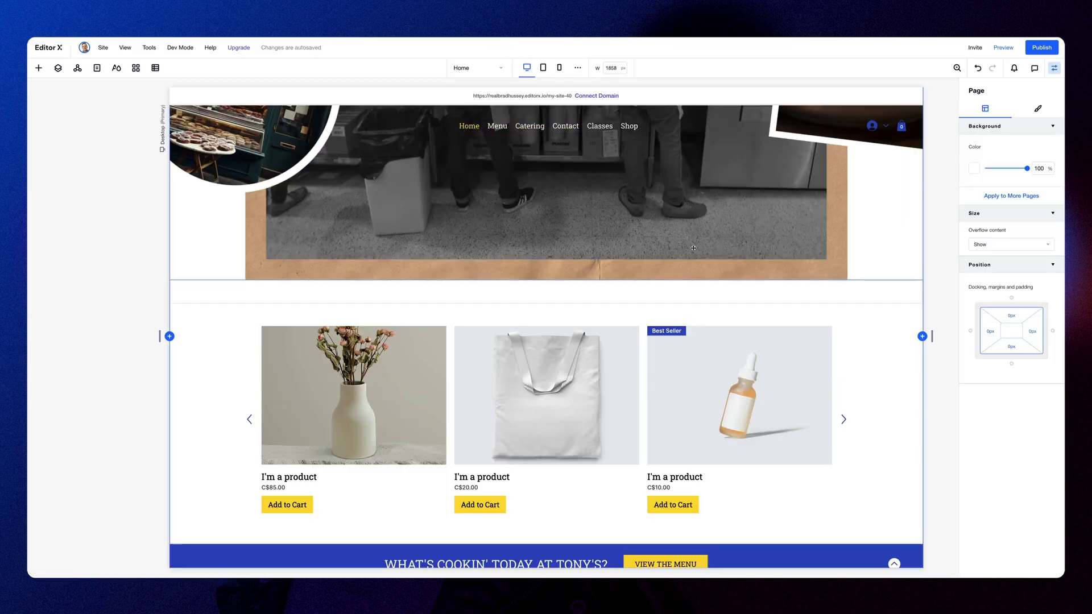
Open the product gallery's store dashboard and delete all the sample products
scroll(312, 467, "down", 1)
left_click(309, 465)
left_click(279, 290)
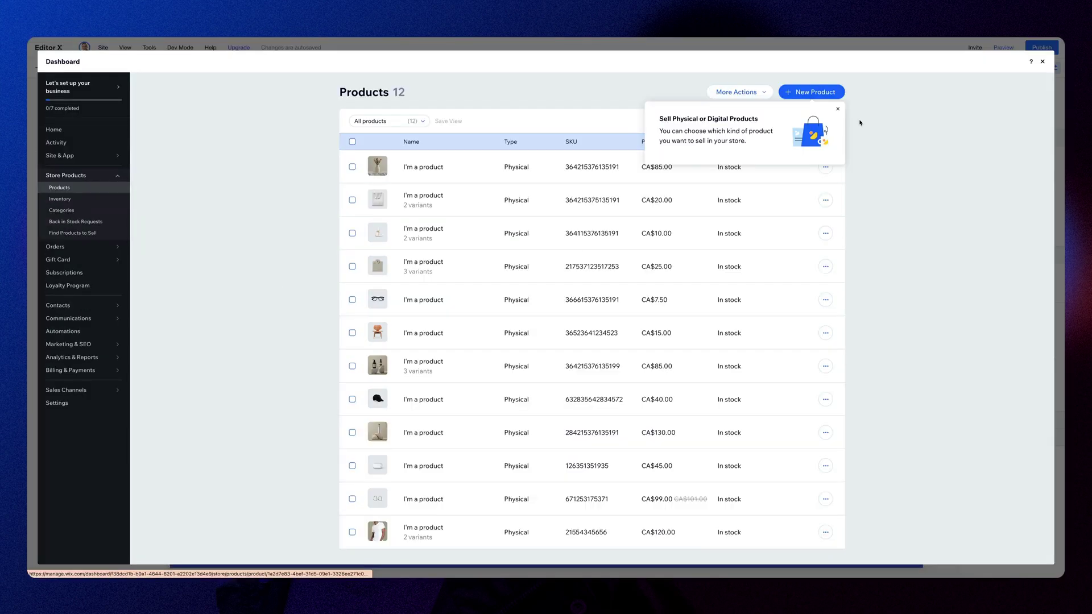
left_click(839, 110)
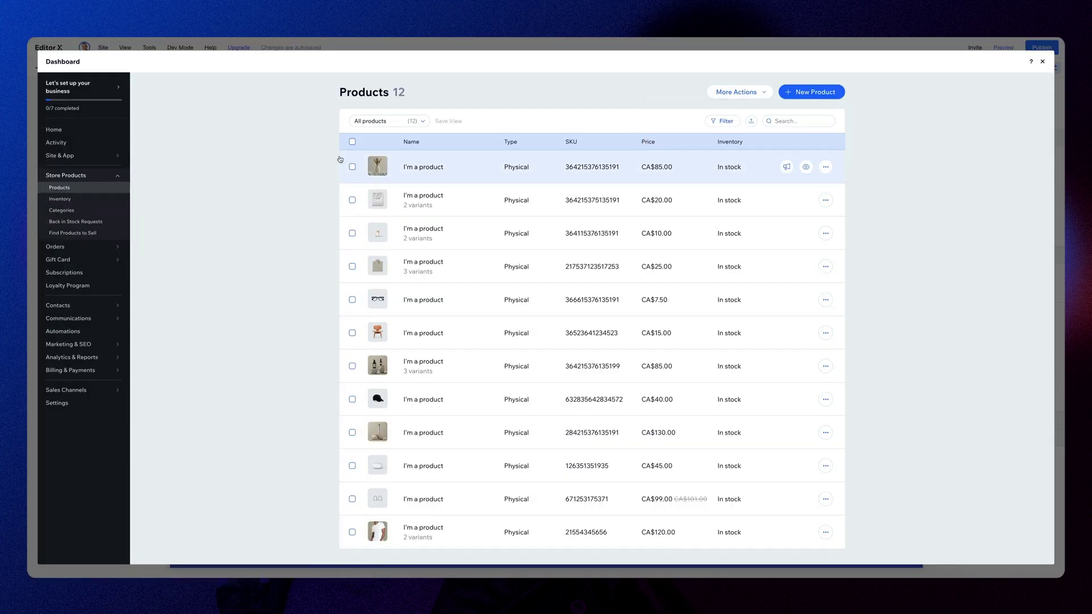
left_click(352, 142)
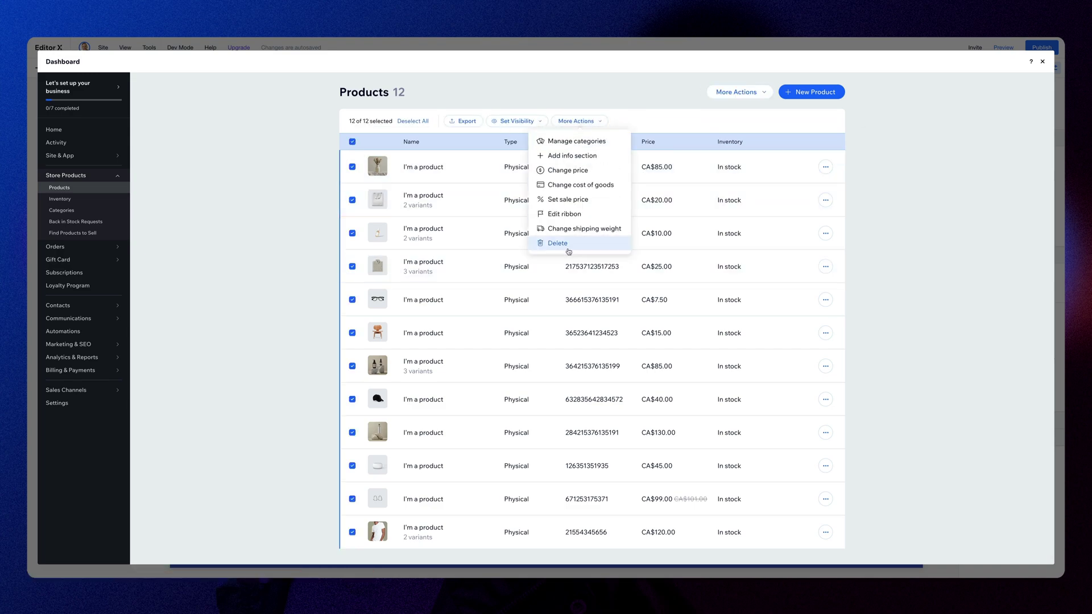
left_click(563, 243)
left_click(641, 352)
Create the product "Tony's Secret Spice Blend" with its photo and description, a Bestseller ribbon and a price of C$7.99
left_click(605, 263)
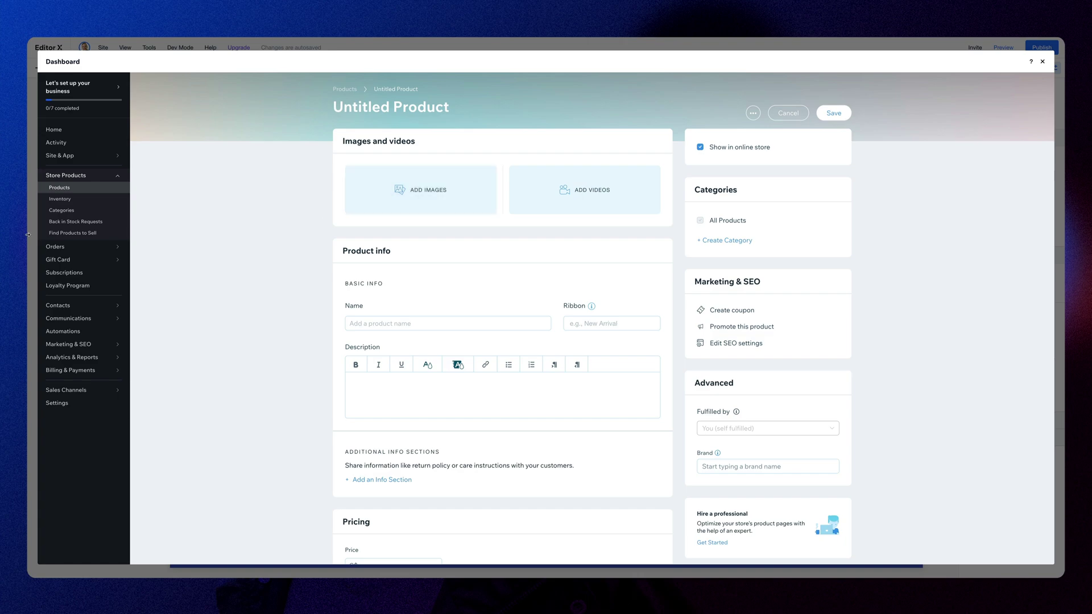
left_click(770, 312)
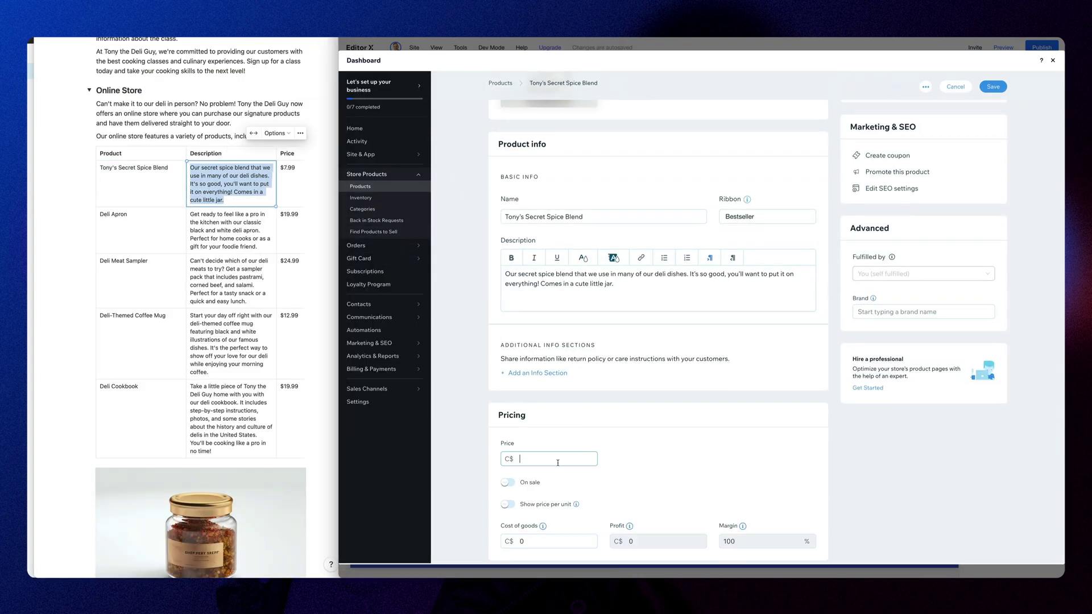
scroll(508, 439, "down", 2)
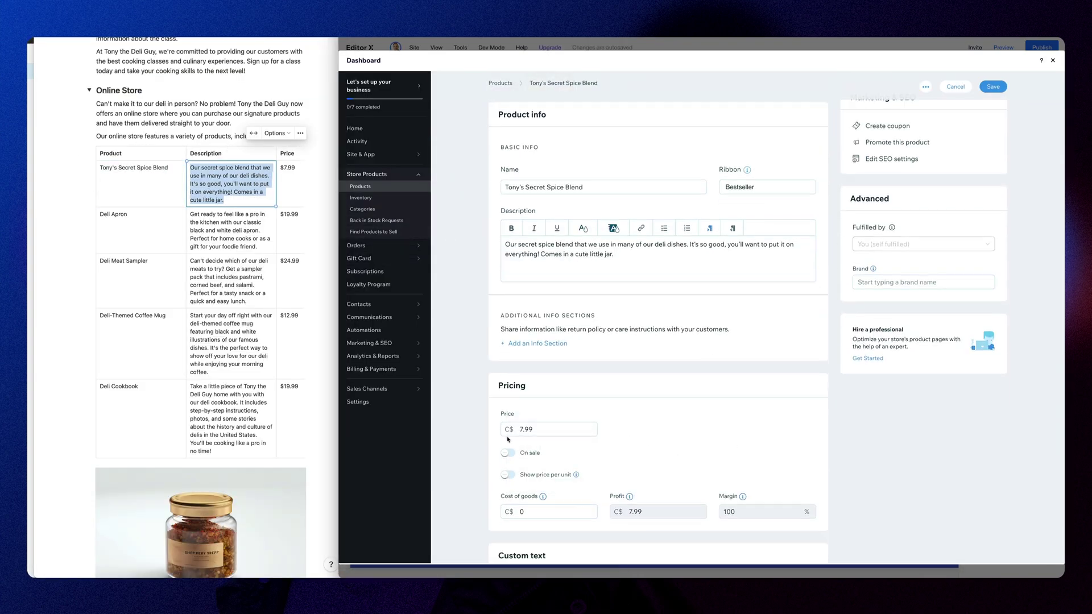
scroll(935, 291, "down", 5)
scroll(884, 242, "up", 10)
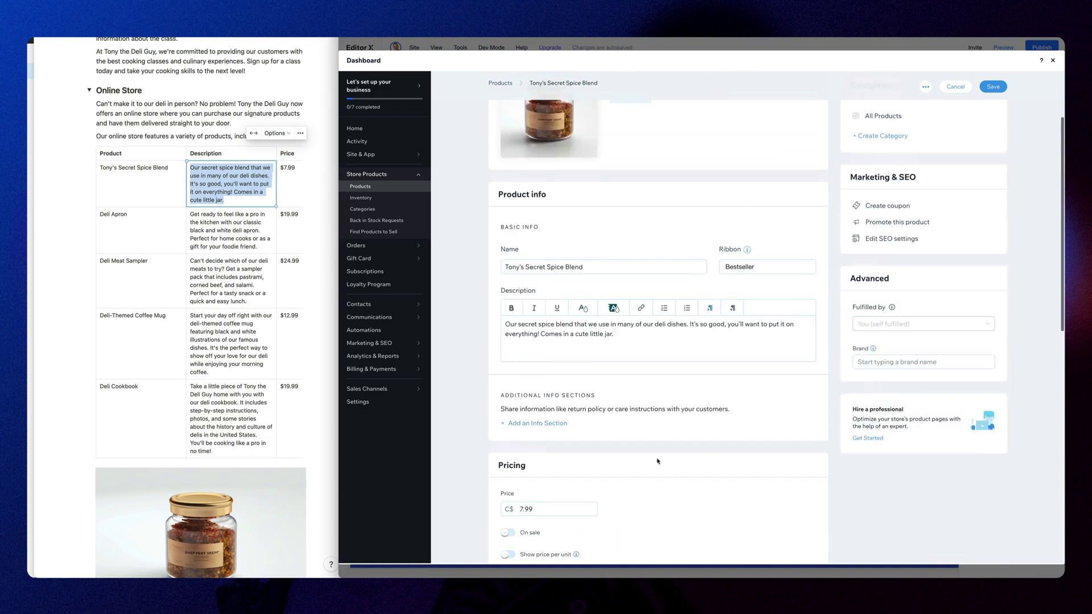
Create and save the product "Deli Apron" with its photo, the description from the content document and a price of C$19.99
left_click(749, 388)
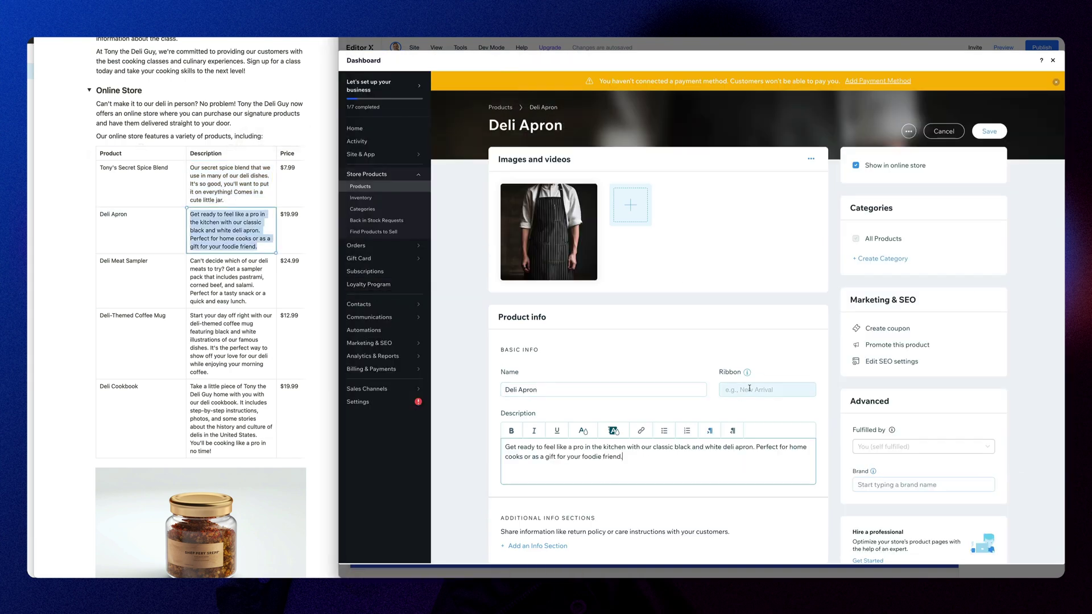
scroll(689, 368, "down", 10)
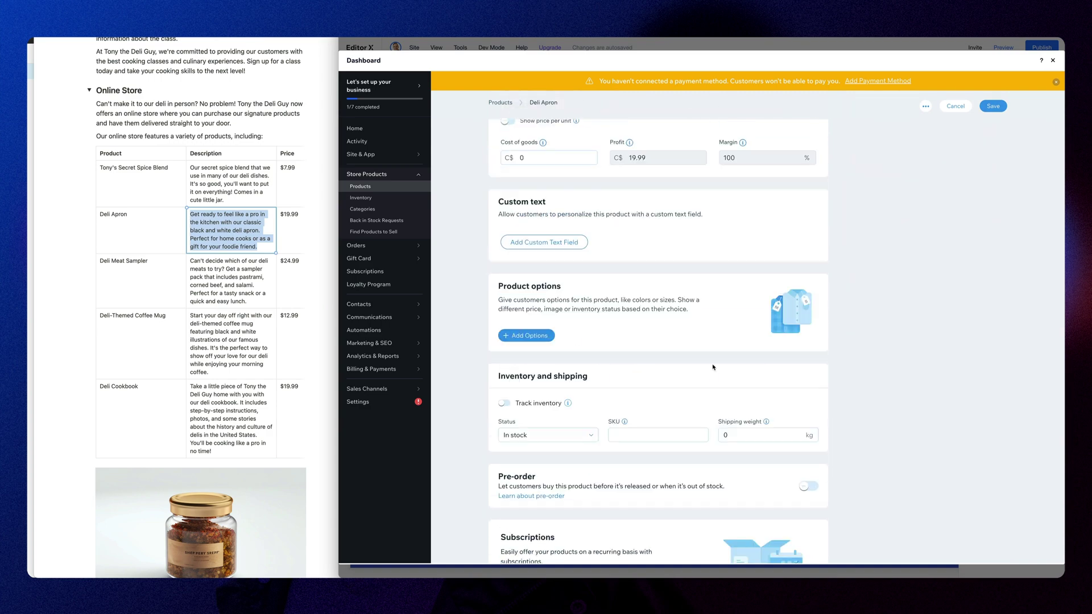
scroll(909, 285, "up", 15)
left_click(989, 132)
Create the product "Deli Meat Sampler" with its photo, the description from the content document and a price of C$24.99
left_click(970, 110)
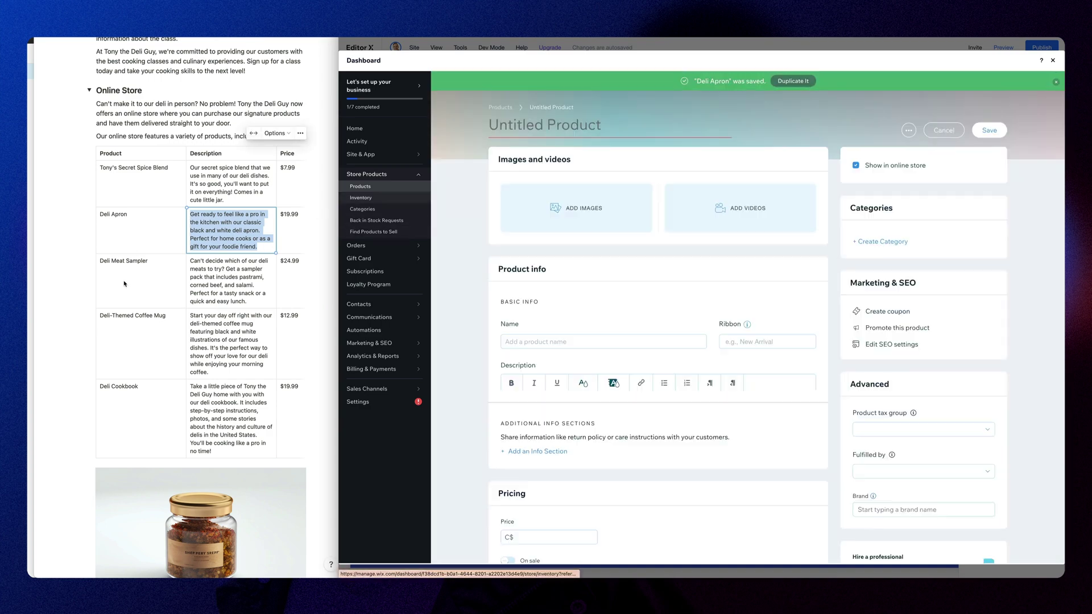
left_click(565, 212)
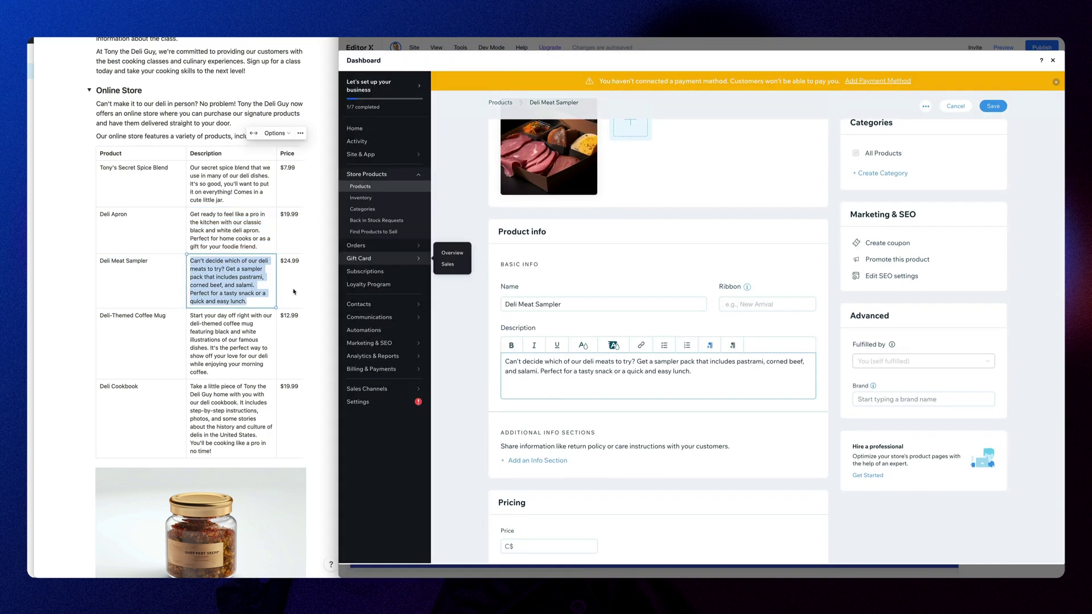
scroll(556, 488, "down", 1)
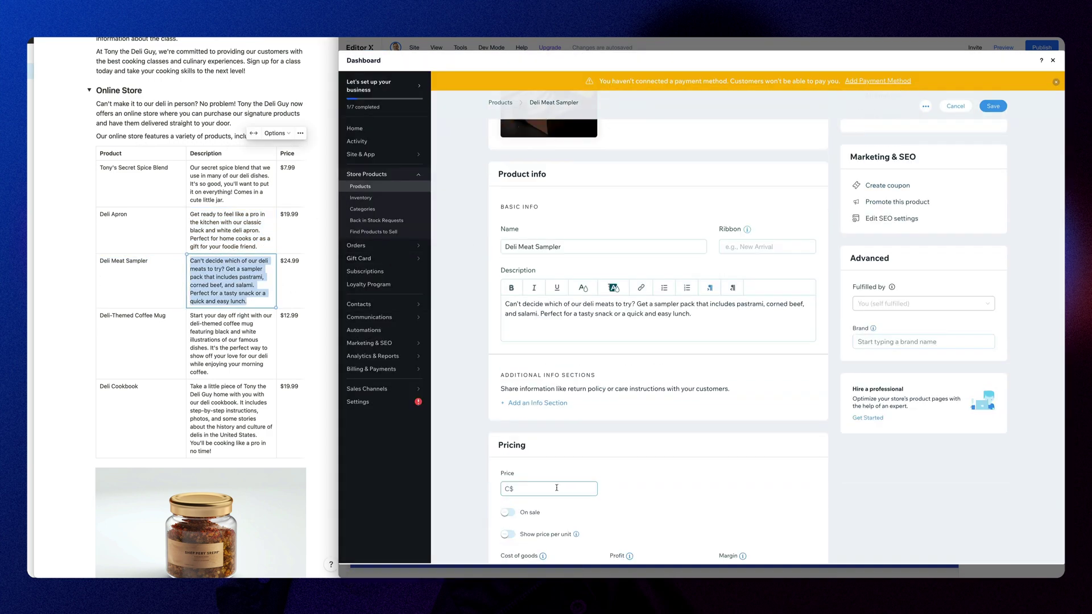
type("9")
scroll(654, 342, "down", 8)
scroll(654, 341, "up", 7)
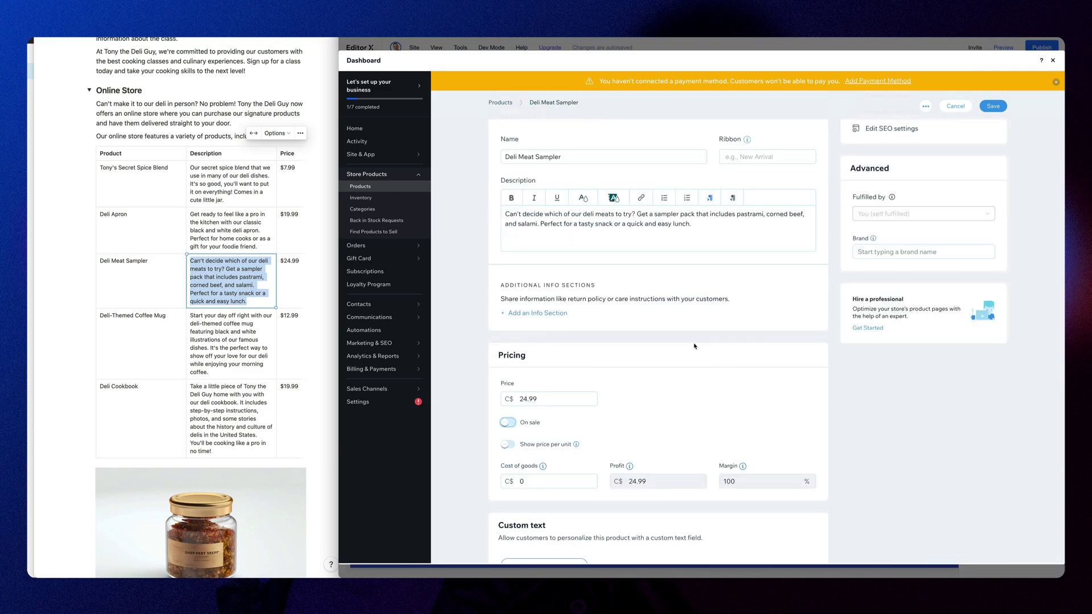
Create the product "Deli-Themed Coffee Mug" with its photo, the description from the content document and a price of C$12.99
left_click(540, 313)
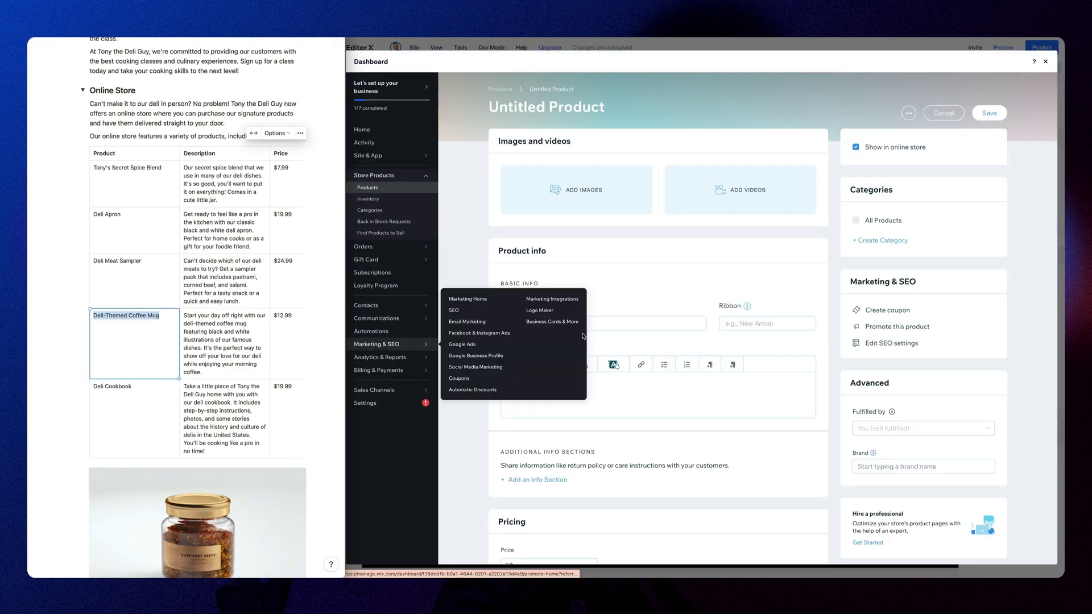
left_click(584, 189)
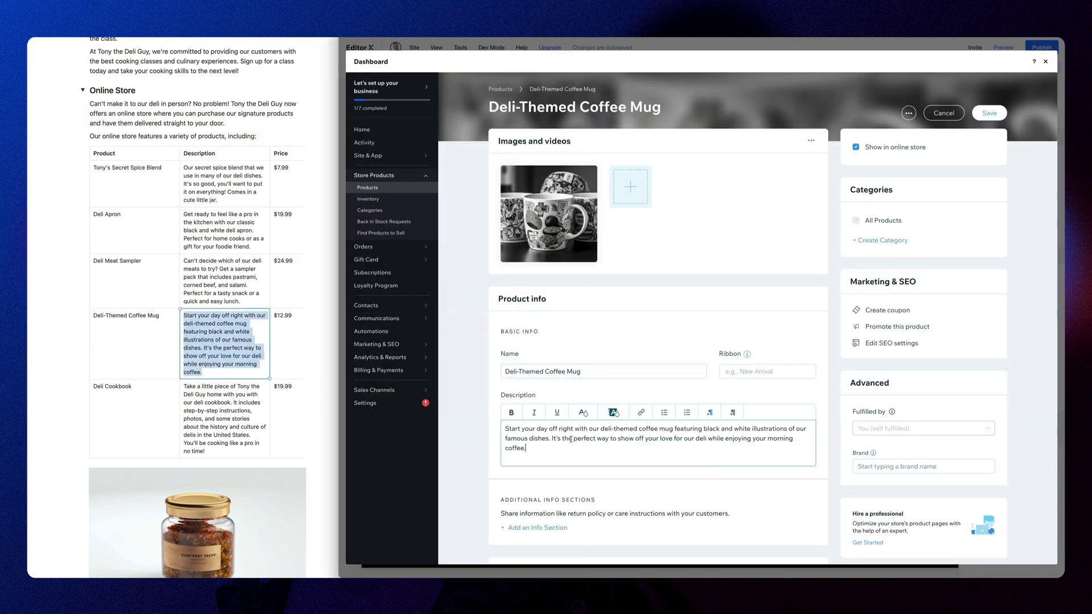
scroll(562, 469, "down", 3)
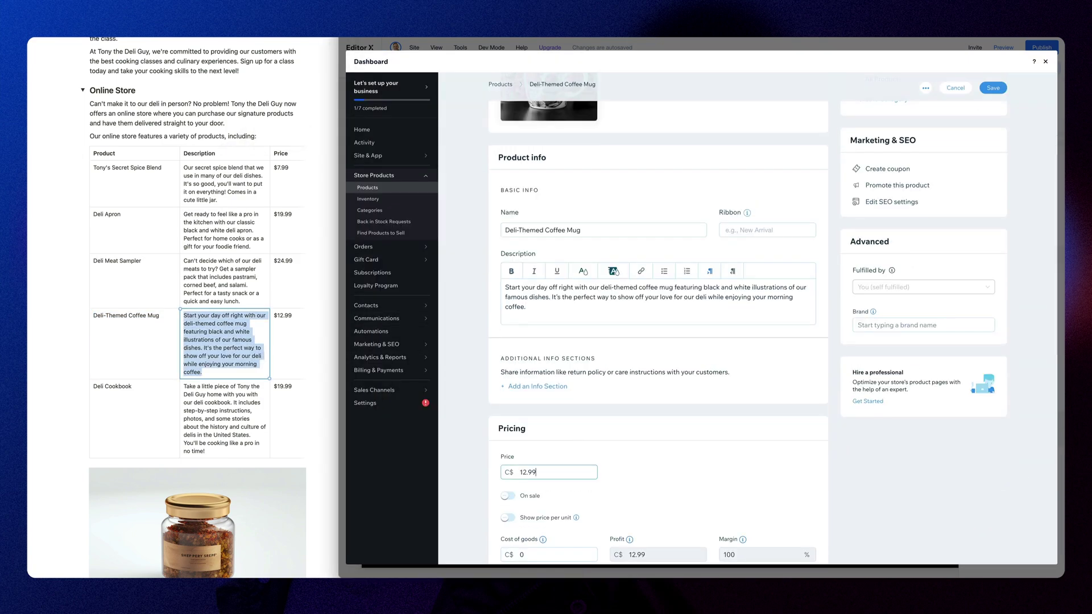
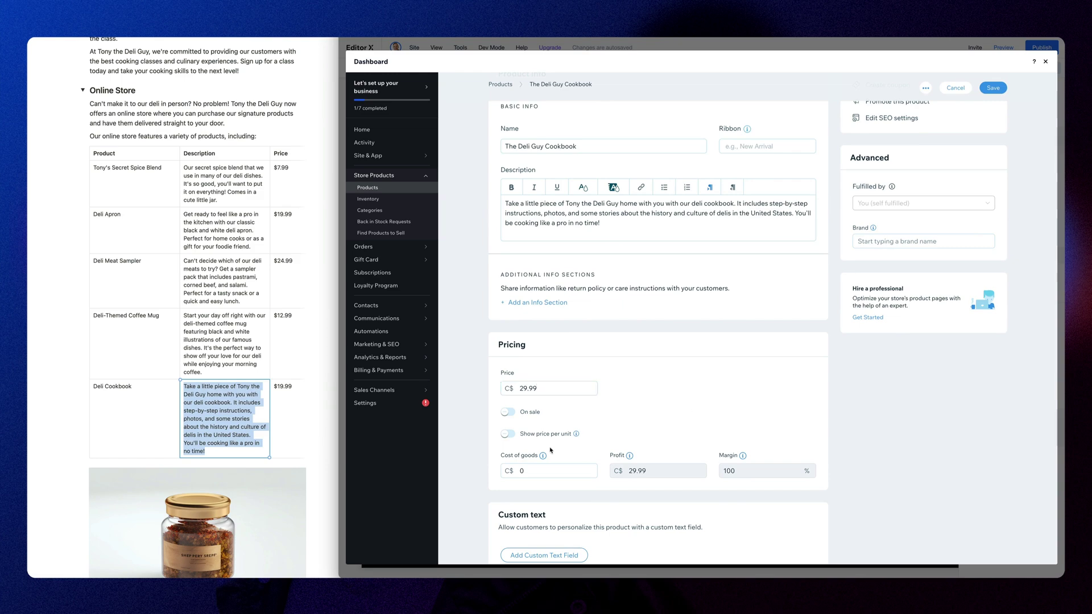
Create the product "The Deli Guy Cookbook" with its photo, description and a price of C$29.99, and page through the gallery in preview
scroll(872, 296, "up", 10)
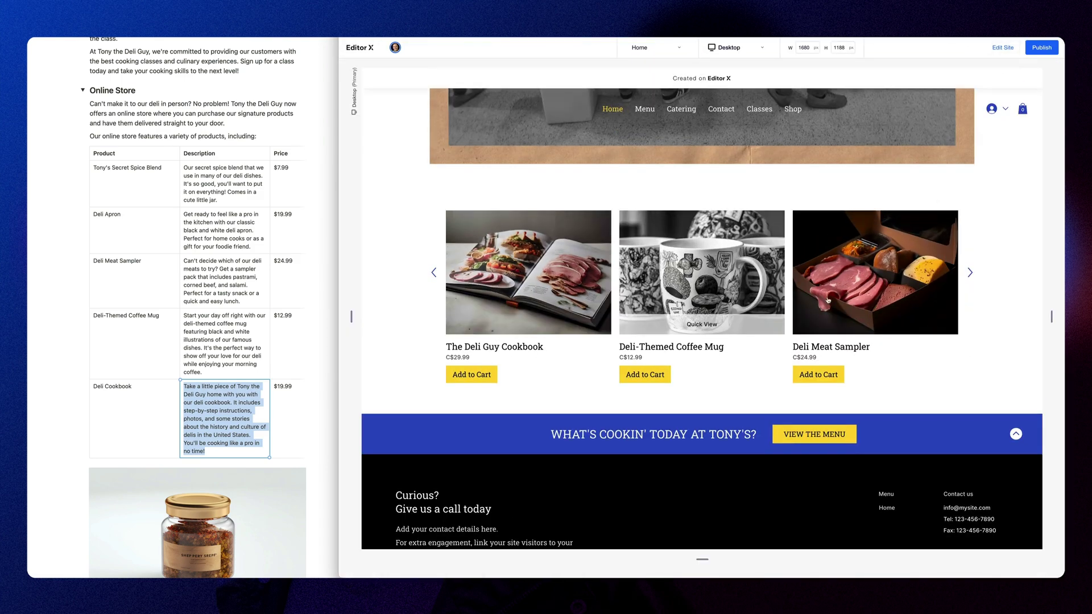
left_click(970, 272)
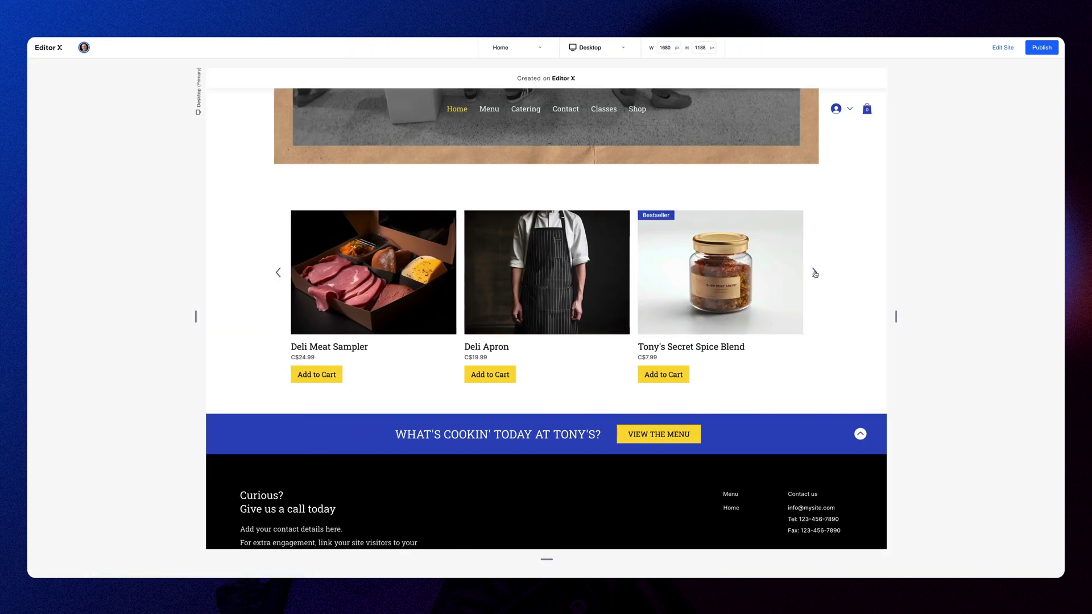
On the Menu page, change the hero heading to "Our Menu" and the list section's heading to "Tony's Specials"
left_click(718, 323)
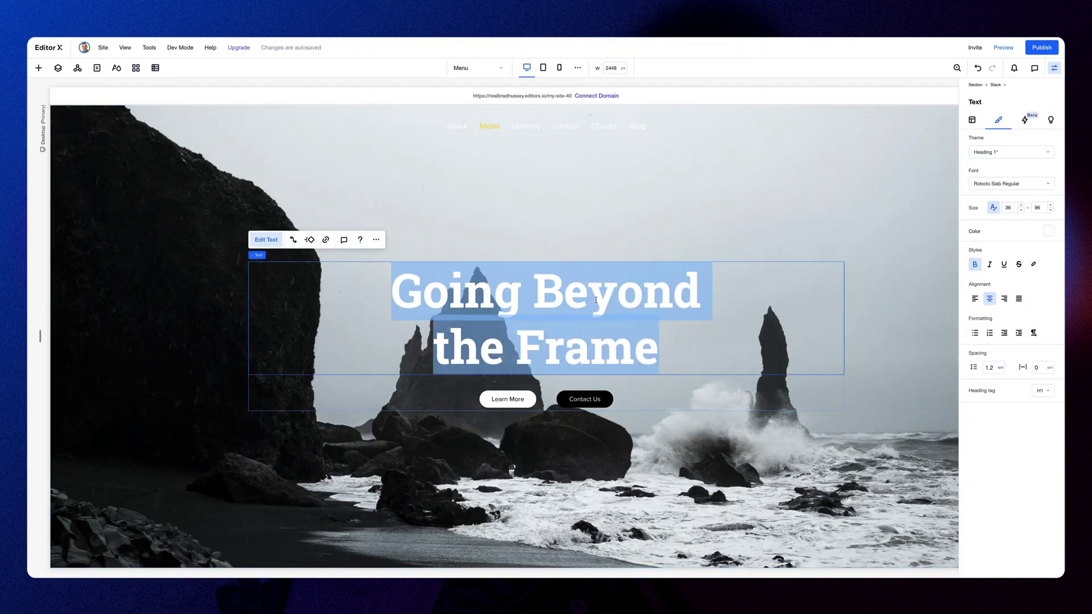
type("Our Menu")
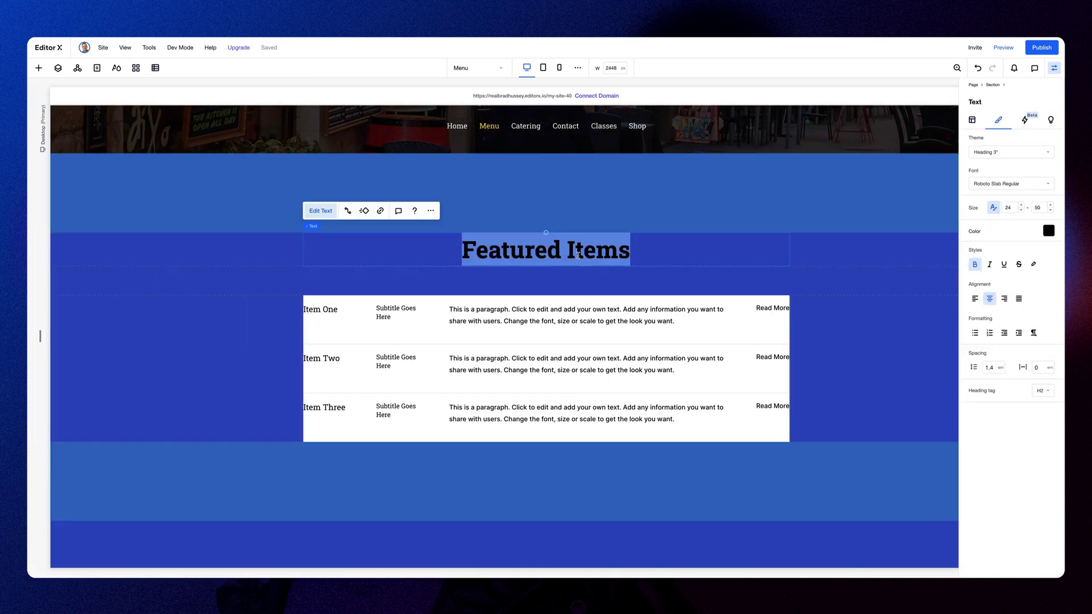
type("Ton'y")
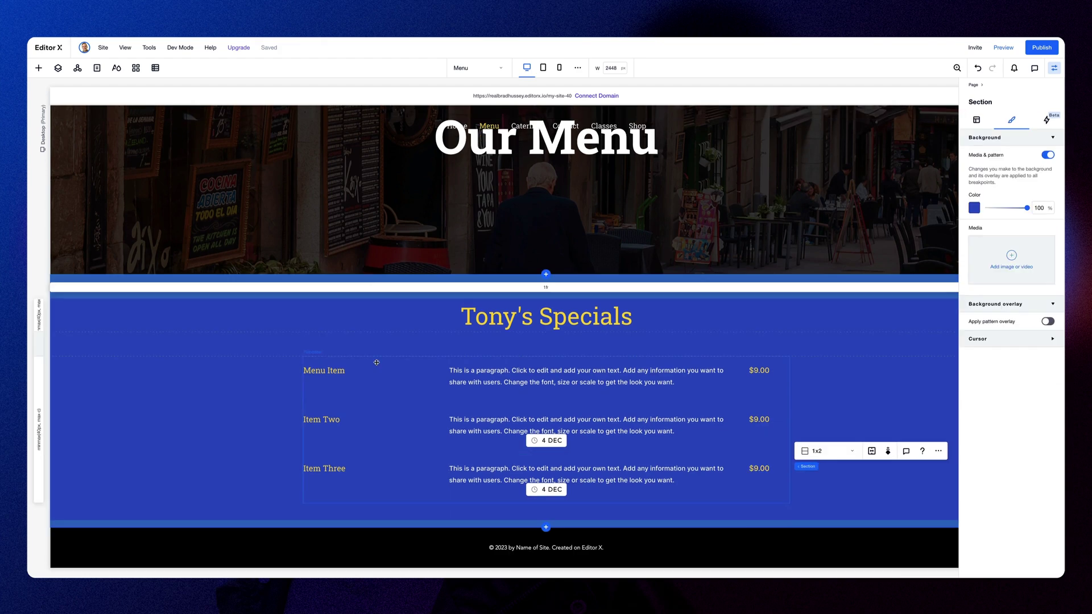
Start a dataset for the menu list repeater by creating a multiple-item collection named "Menu Items"
left_click(376, 362)
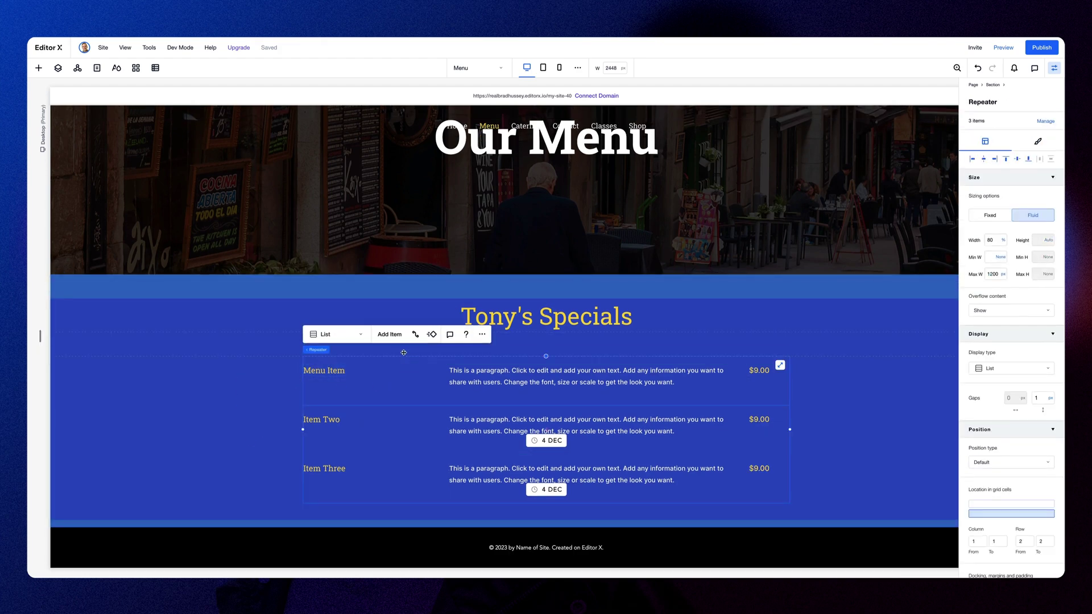
left_click(415, 335)
left_click(875, 364)
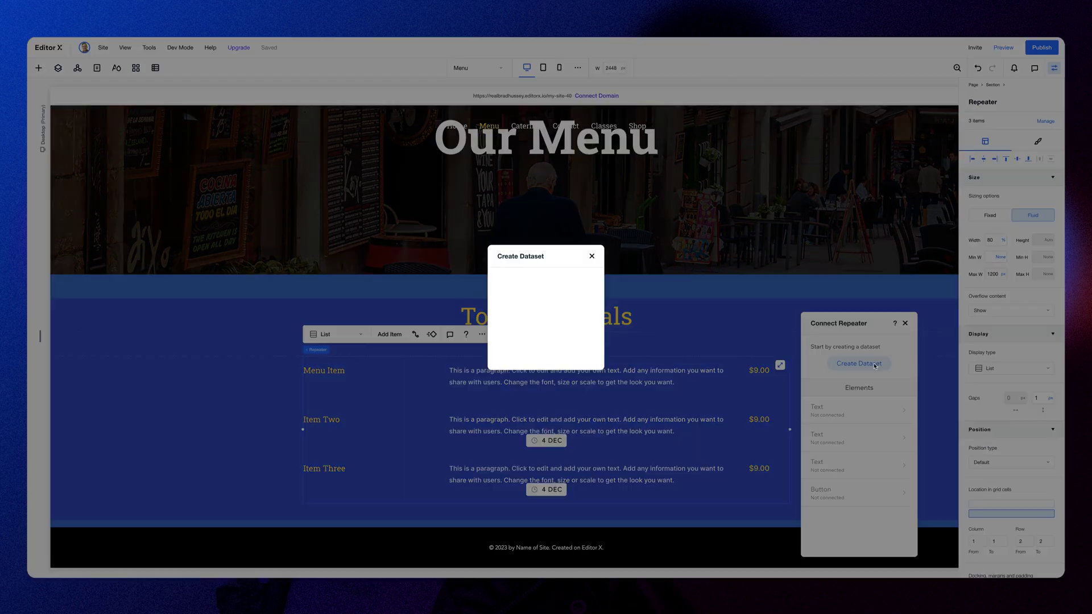
left_click(545, 286)
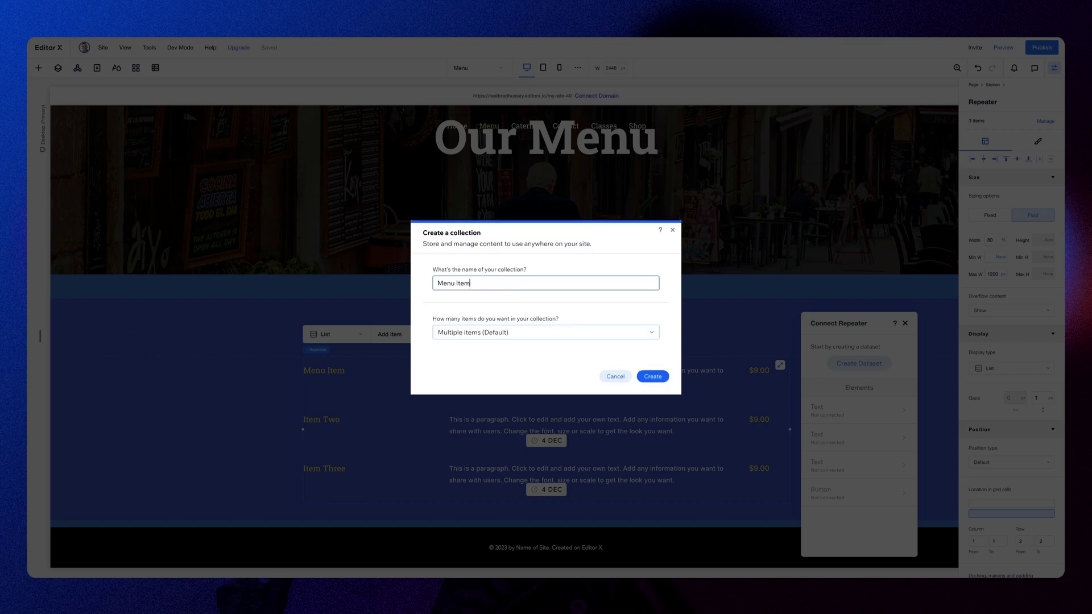
left_click(585, 336)
left_click(586, 339)
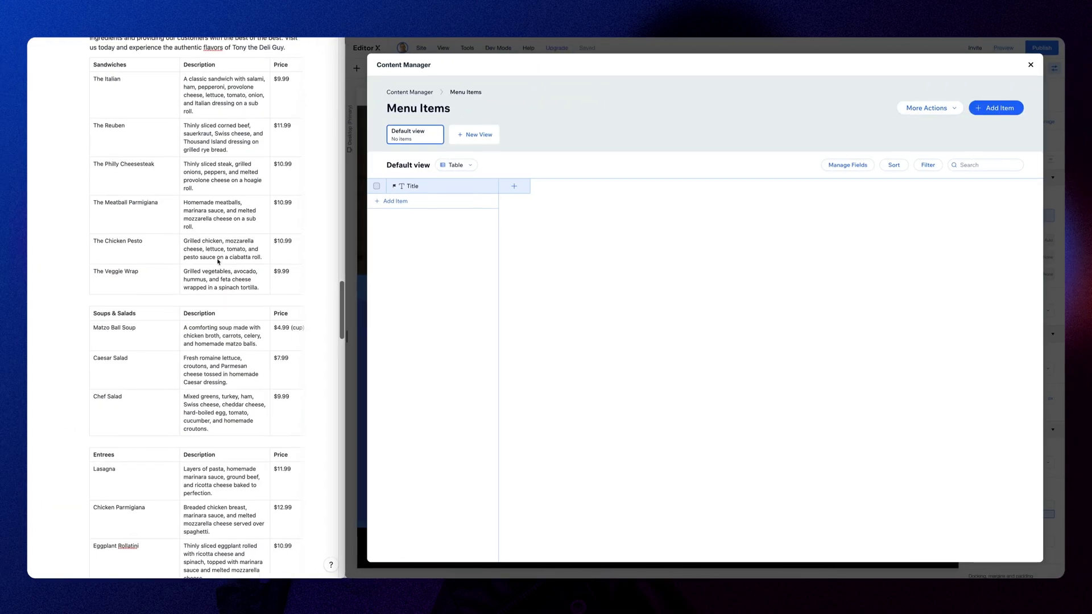
Load tony-menu.csv into the item import of the Menu Items collection
scroll(218, 261, "up", 1)
scroll(218, 262, "up", 1)
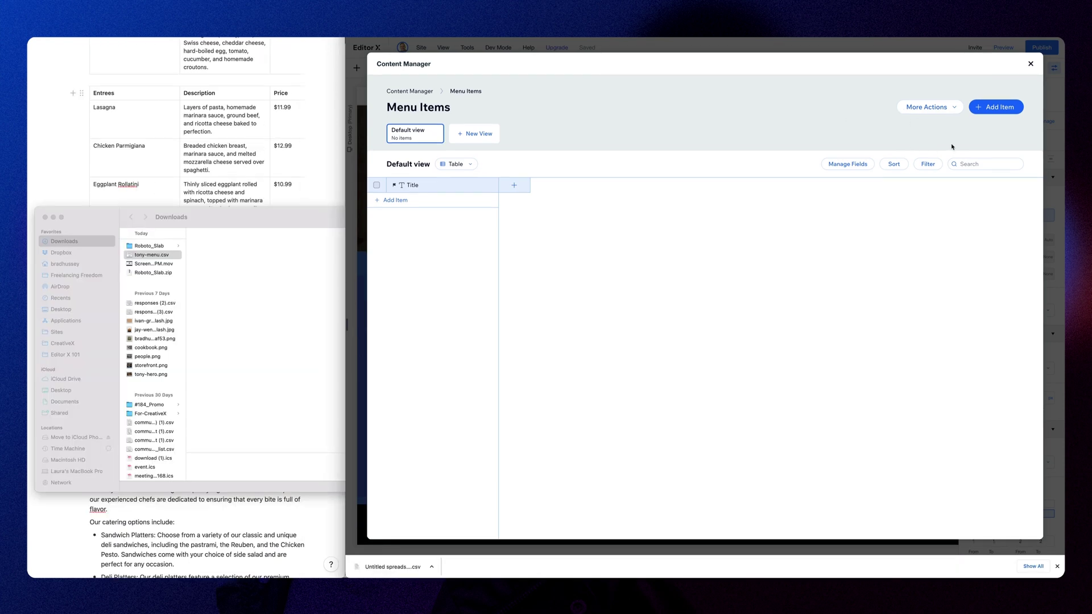
left_click(948, 108)
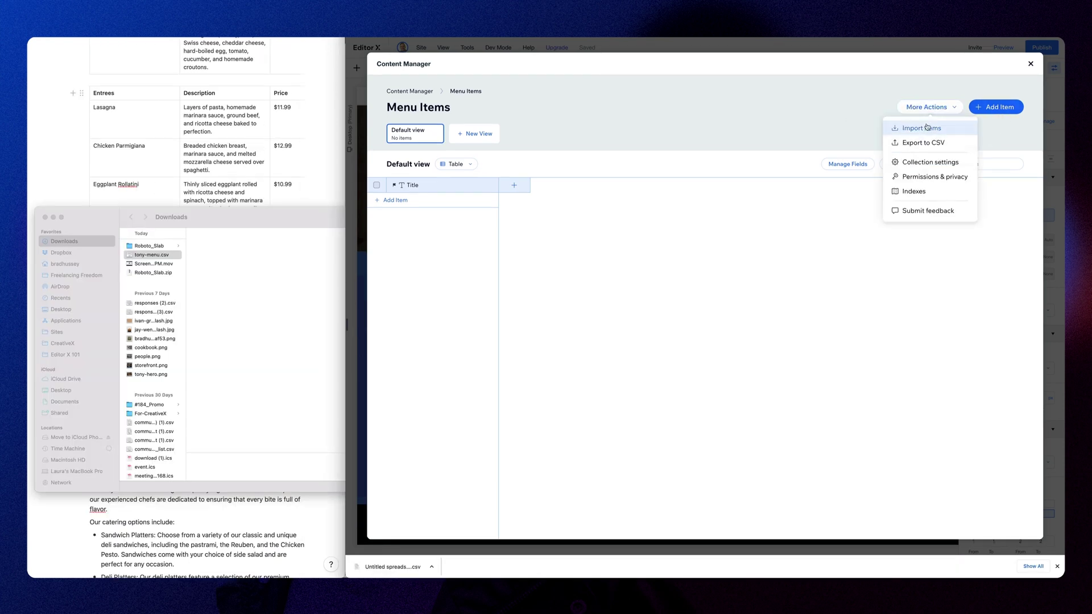
left_click(927, 128)
left_click(719, 363)
key("Return")
left_click(829, 396)
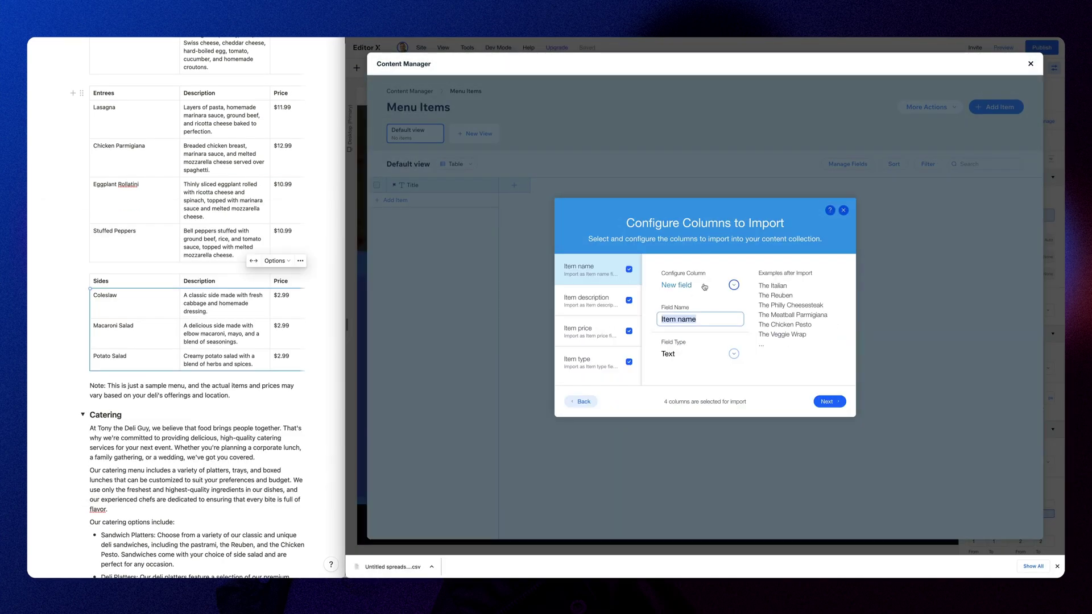
Import the item name, description and price columns as text and the item type column as tags named "Item category"
left_click(586, 300)
left_click(734, 353)
left_click(585, 331)
left_click(734, 354)
left_click(586, 362)
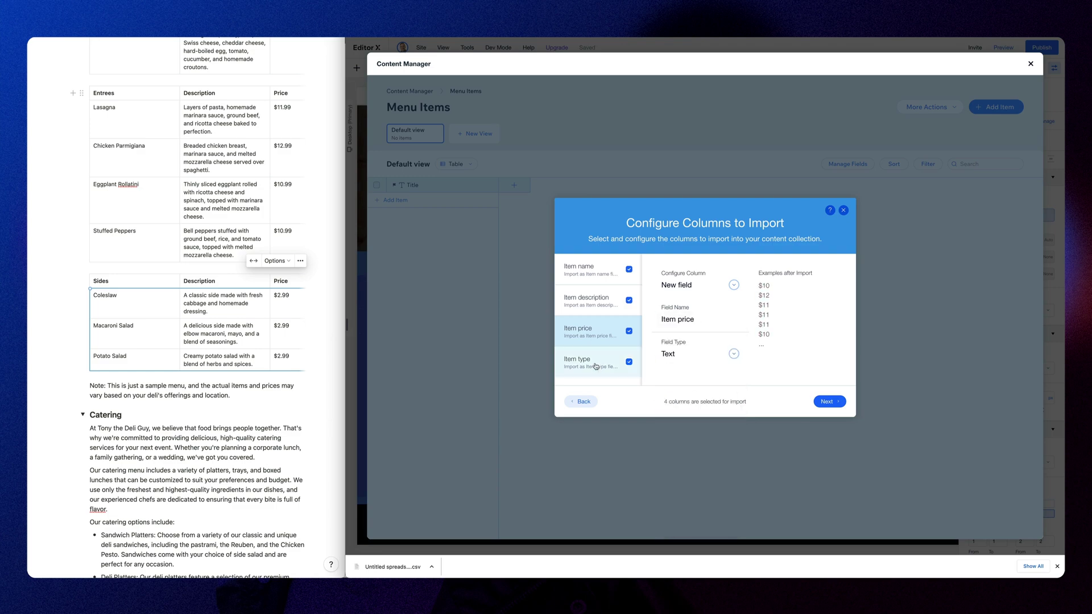
left_click(734, 354)
left_click(829, 401)
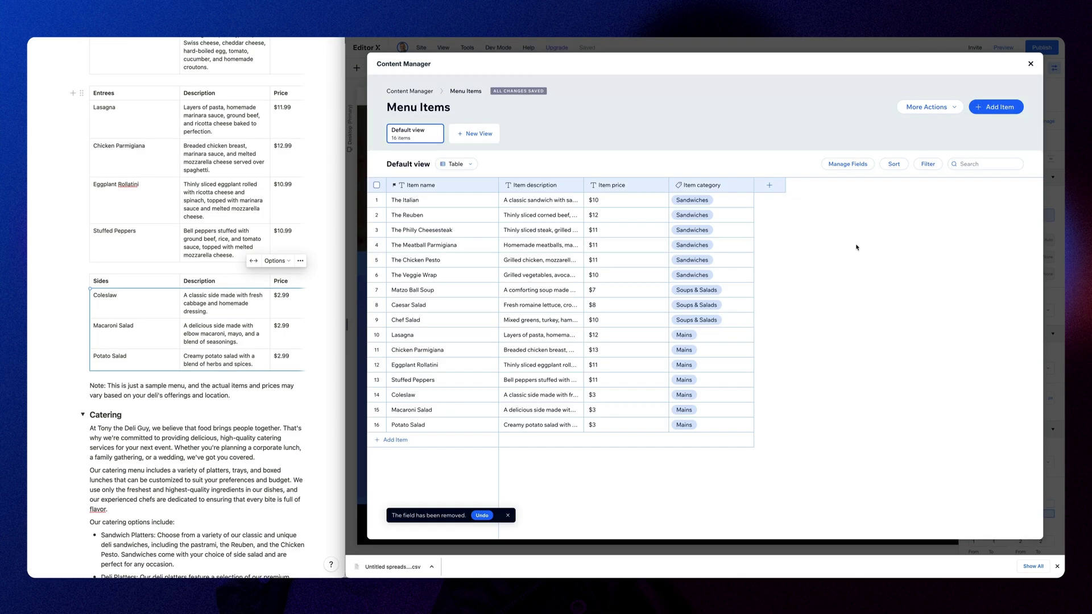
Leave the content manager and connect the repeater's menu item title to the Item name field of the Menu Items dataset
key("Escape")
left_click(501, 179)
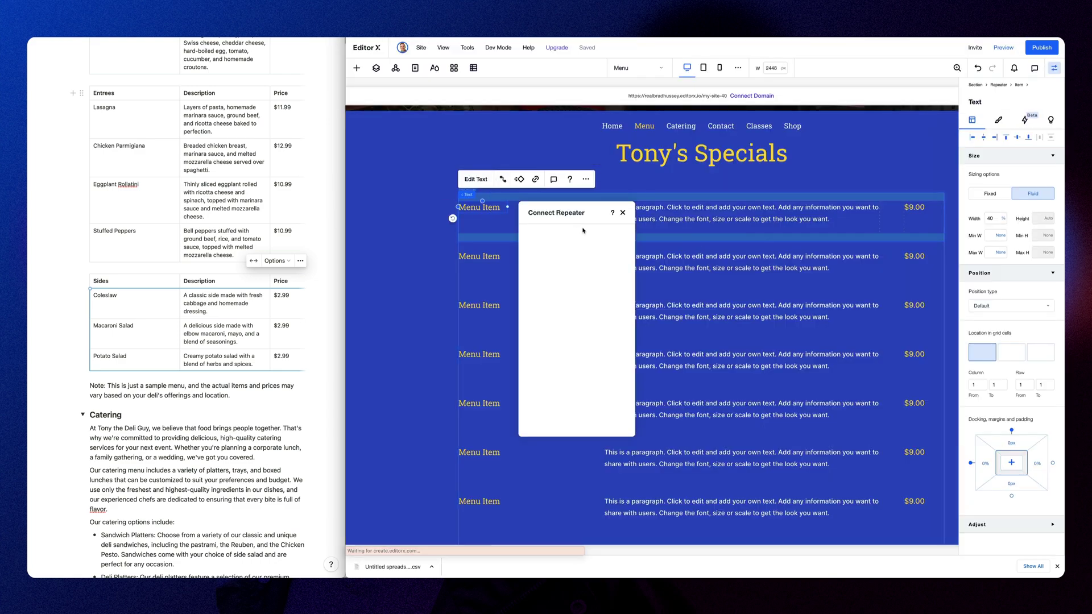
left_click(602, 344)
left_click(547, 372)
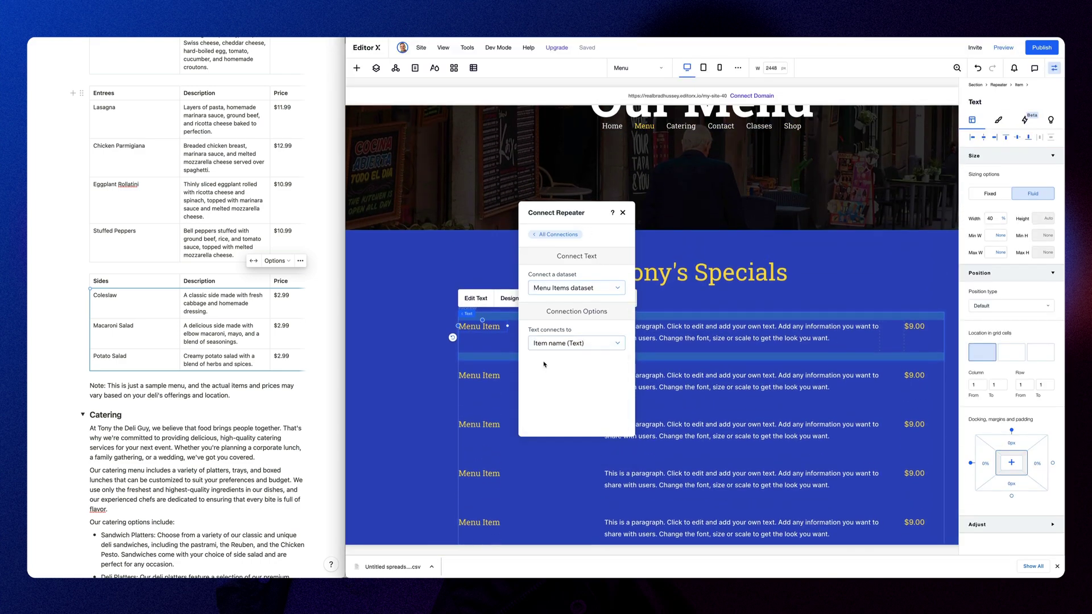
left_click(414, 385)
Connect the repeater's paragraph text to the Item description field of the Menu Items dataset
left_click(637, 333)
left_click(656, 332)
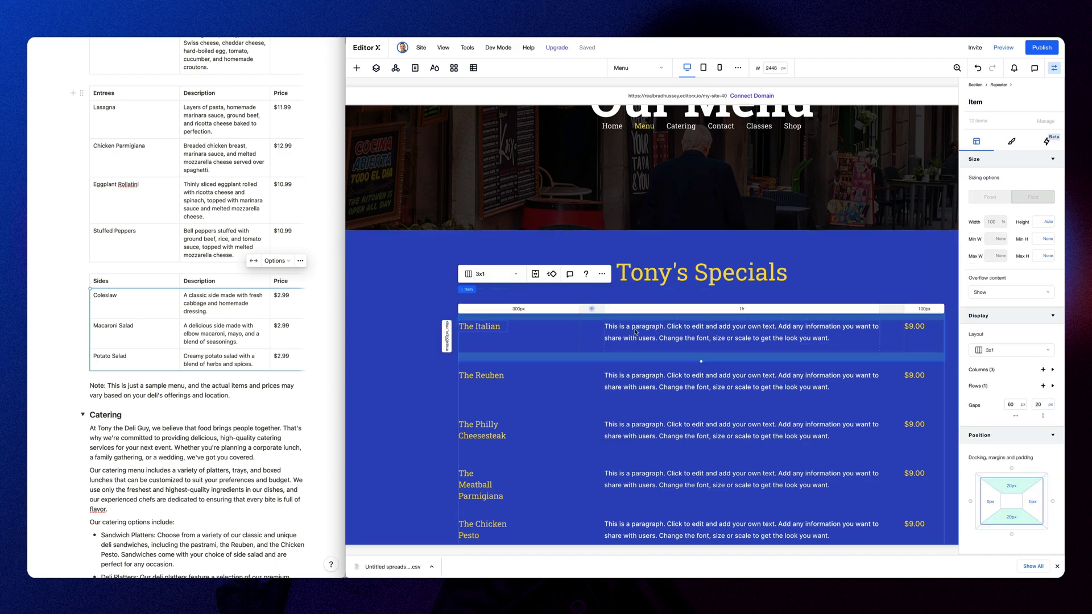
left_click(603, 312)
left_click(650, 299)
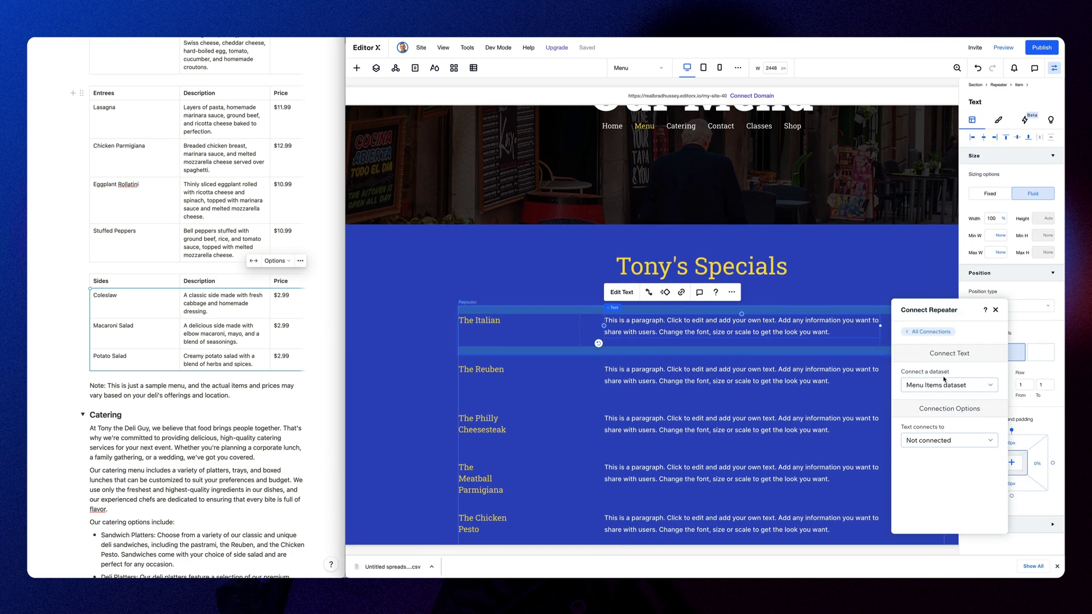
left_click(956, 441)
left_click(951, 485)
Connect the repeater's price text to the Item price field of the Menu Items dataset
scroll(847, 328, "right", 4)
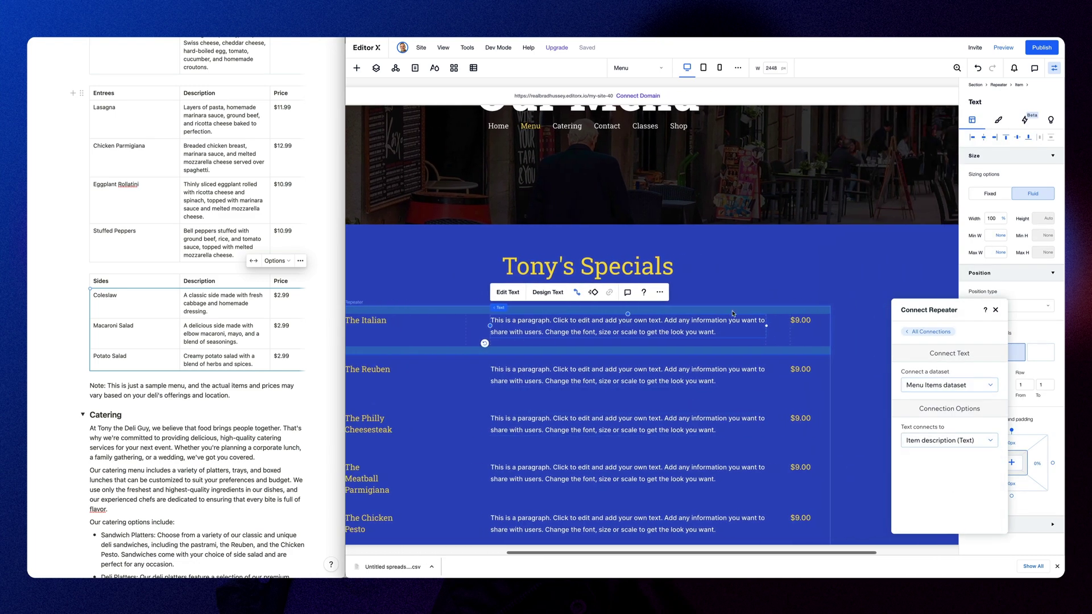
left_click(795, 322)
left_click(830, 295)
left_click(903, 442)
left_click(904, 443)
left_click(904, 441)
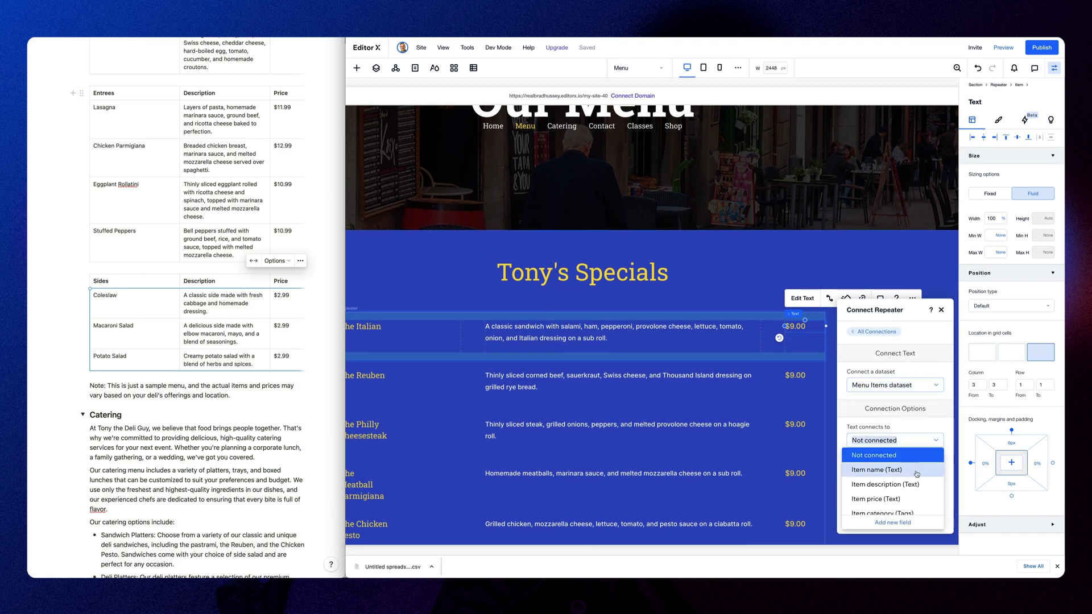
left_click(910, 493)
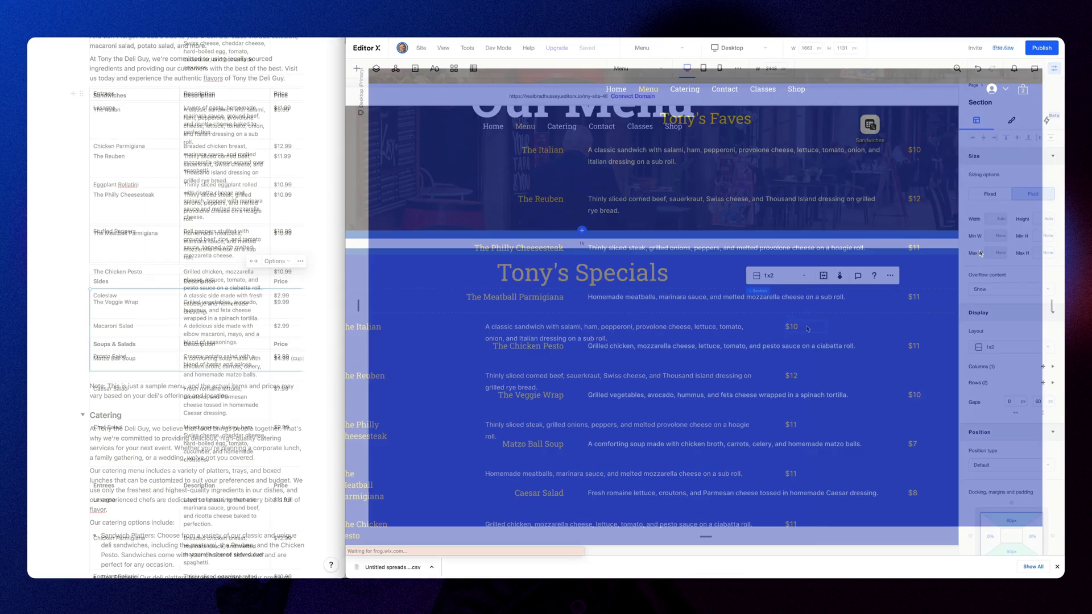
Review the Menu page in desktop preview from the hero through the full item list to the footer
scroll(965, 262, "down", 3)
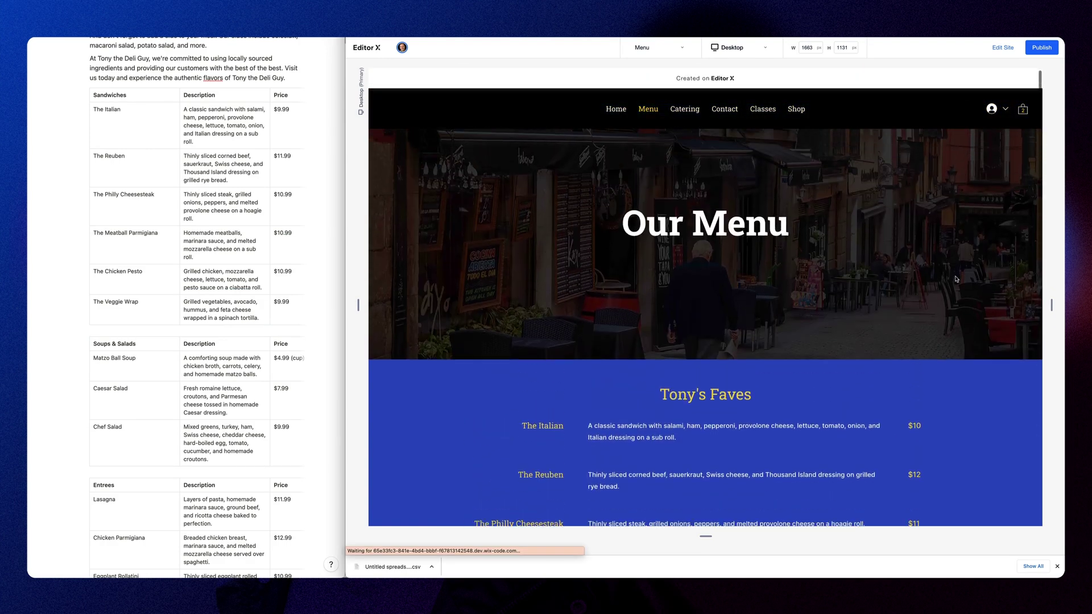
scroll(741, 284, "down", 3)
scroll(741, 284, "down", 5)
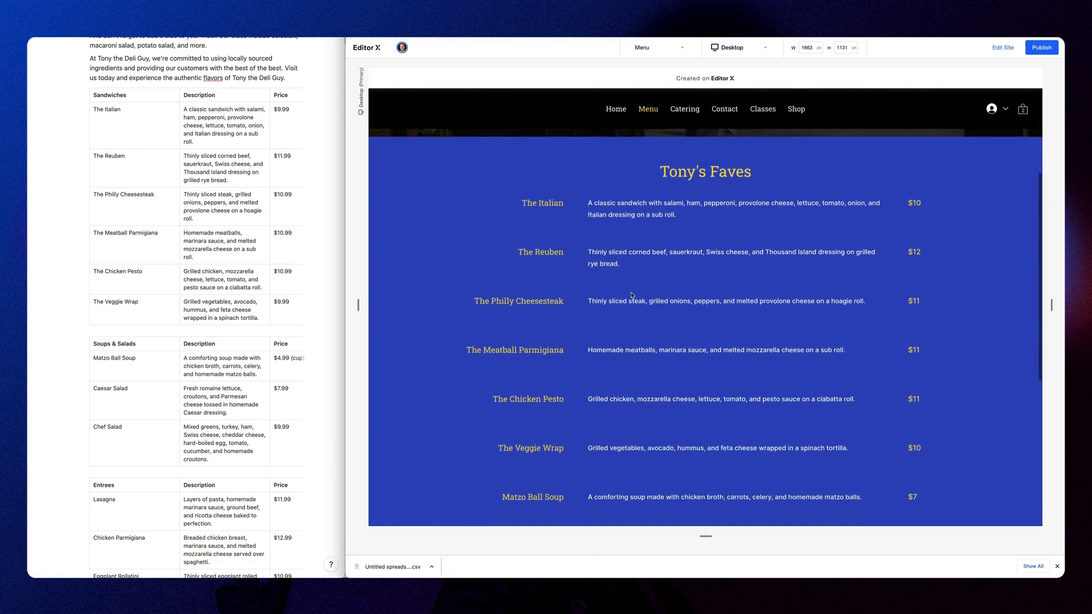
scroll(717, 312, "down", 1)
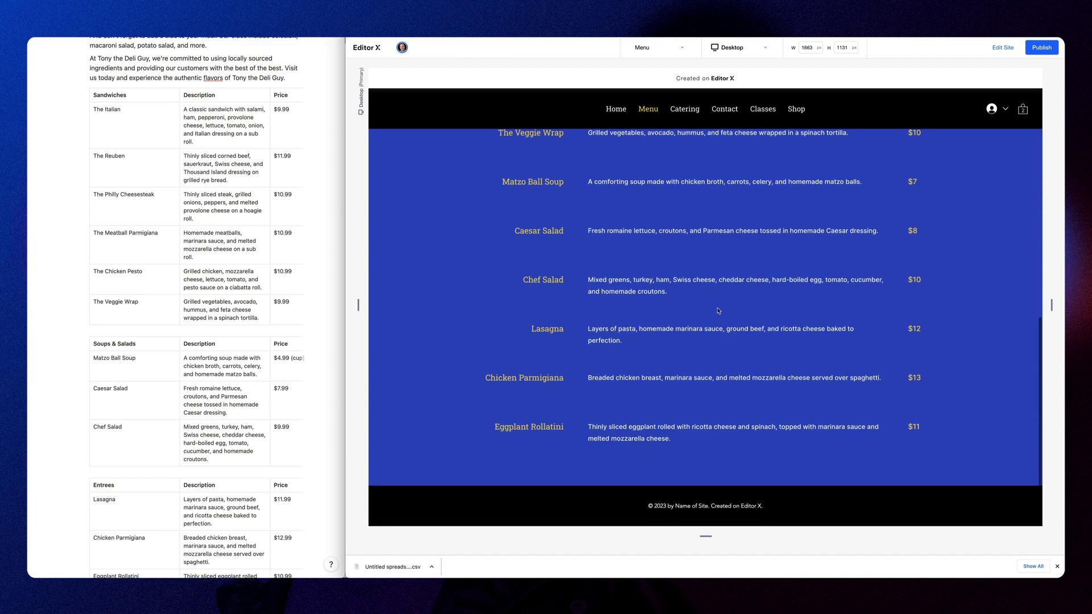
scroll(720, 309, "up", 10)
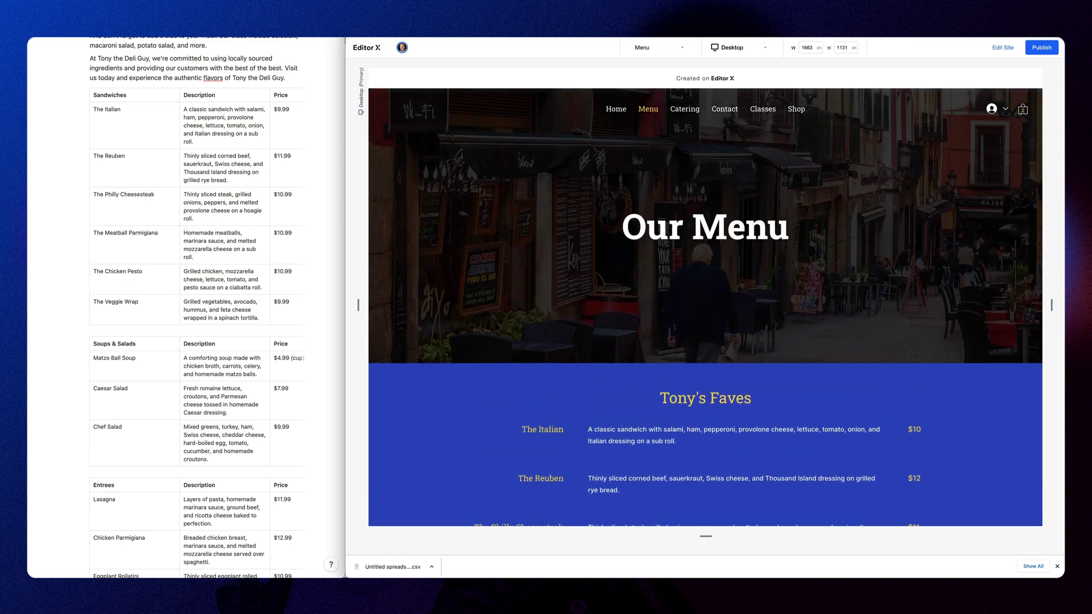